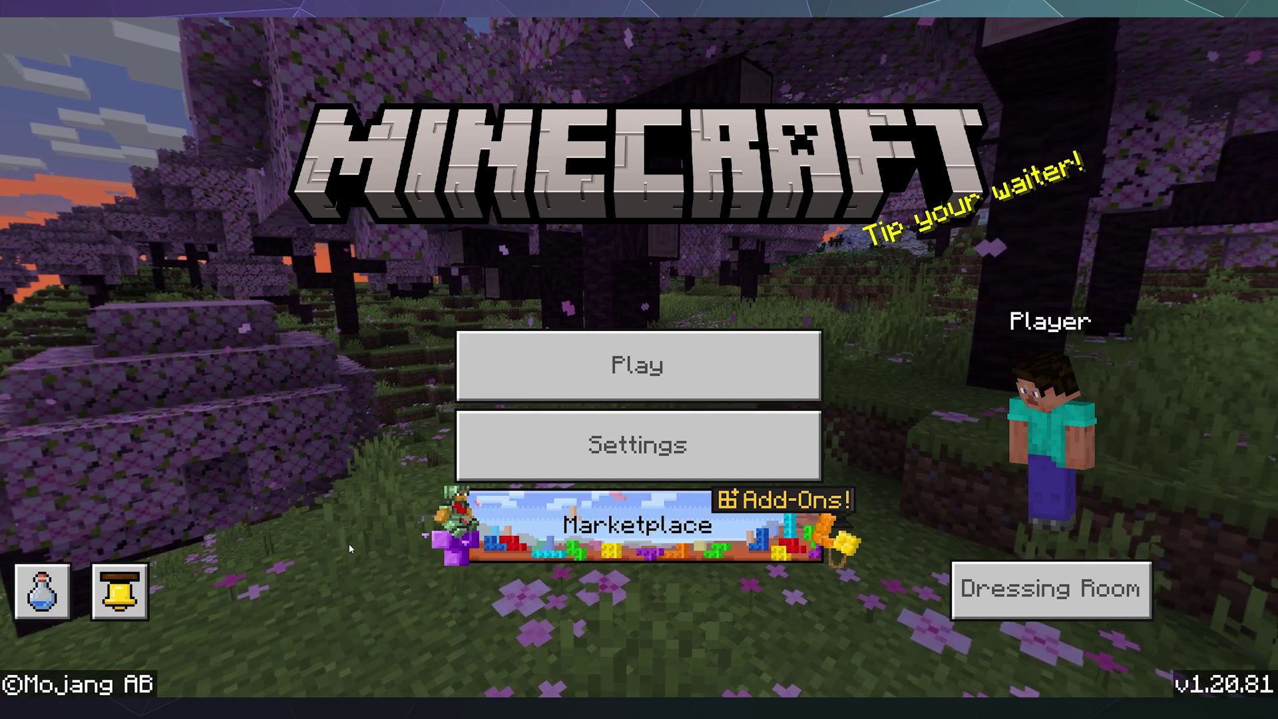
Step: Search the Marketplace for "rtx"
{"action": "left_click", "coordinate": [599, 526]}
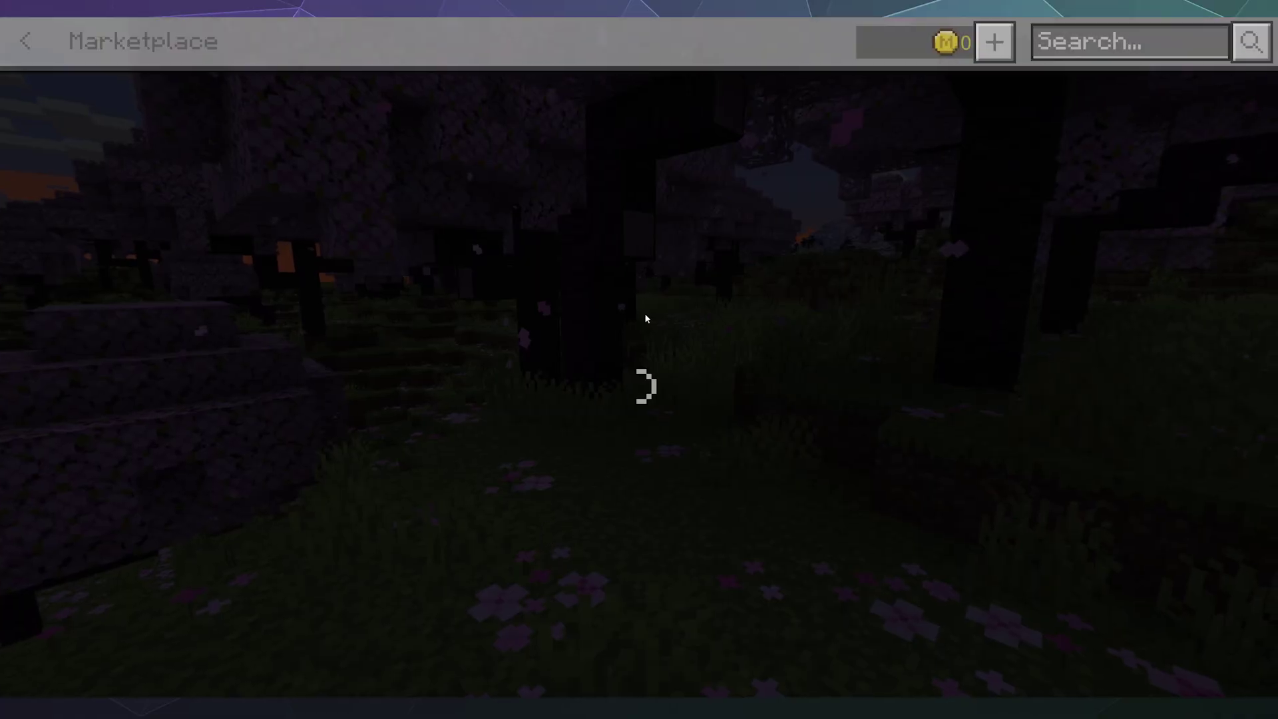
{"action": "left_click", "coordinate": [1086, 53]}
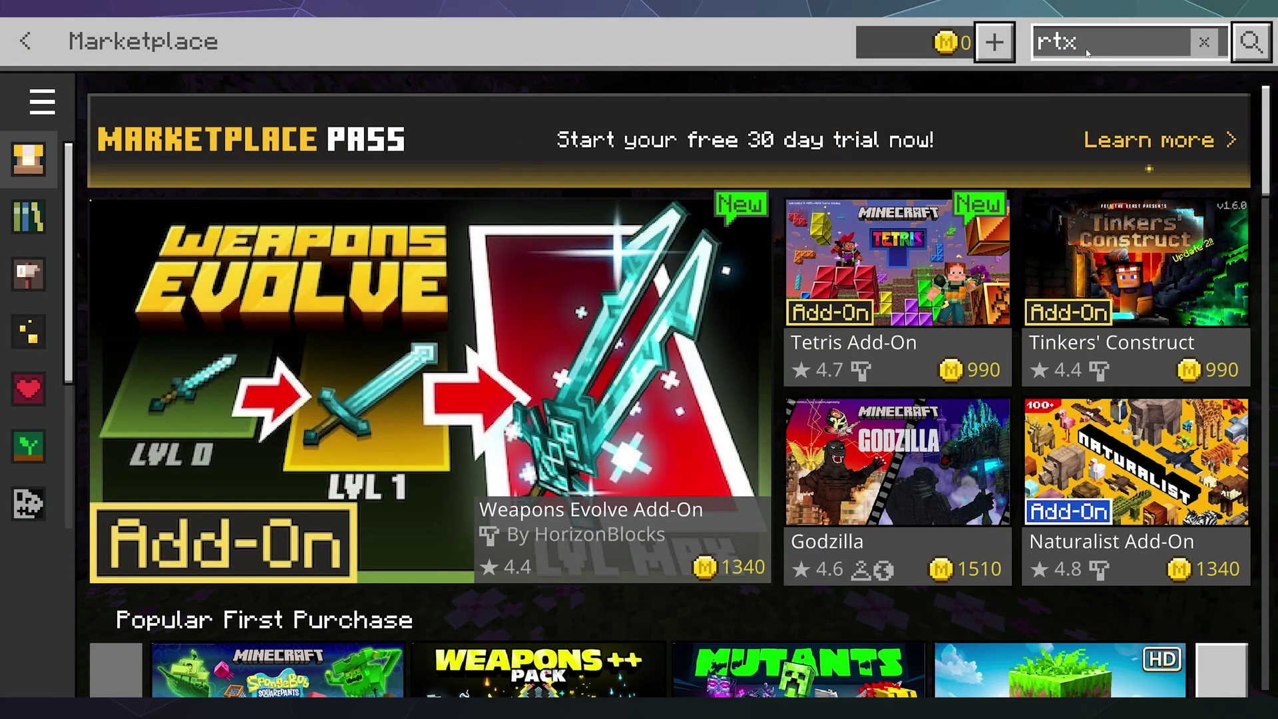
{"action": "key", "text": "Return"}
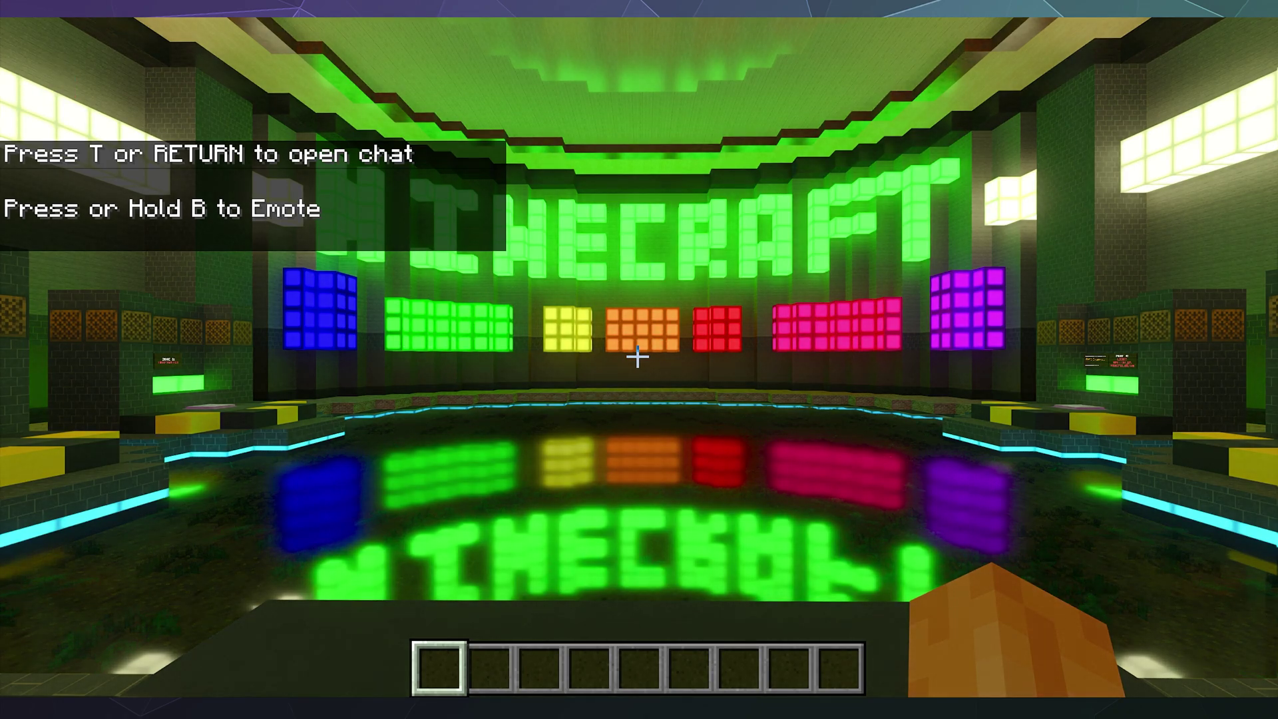
Step: Turn off Ray Tracing in the video settings and return to the Color, Light and Shadow RTX world
{"action": "mouse_move", "coordinate": [637, 358]}
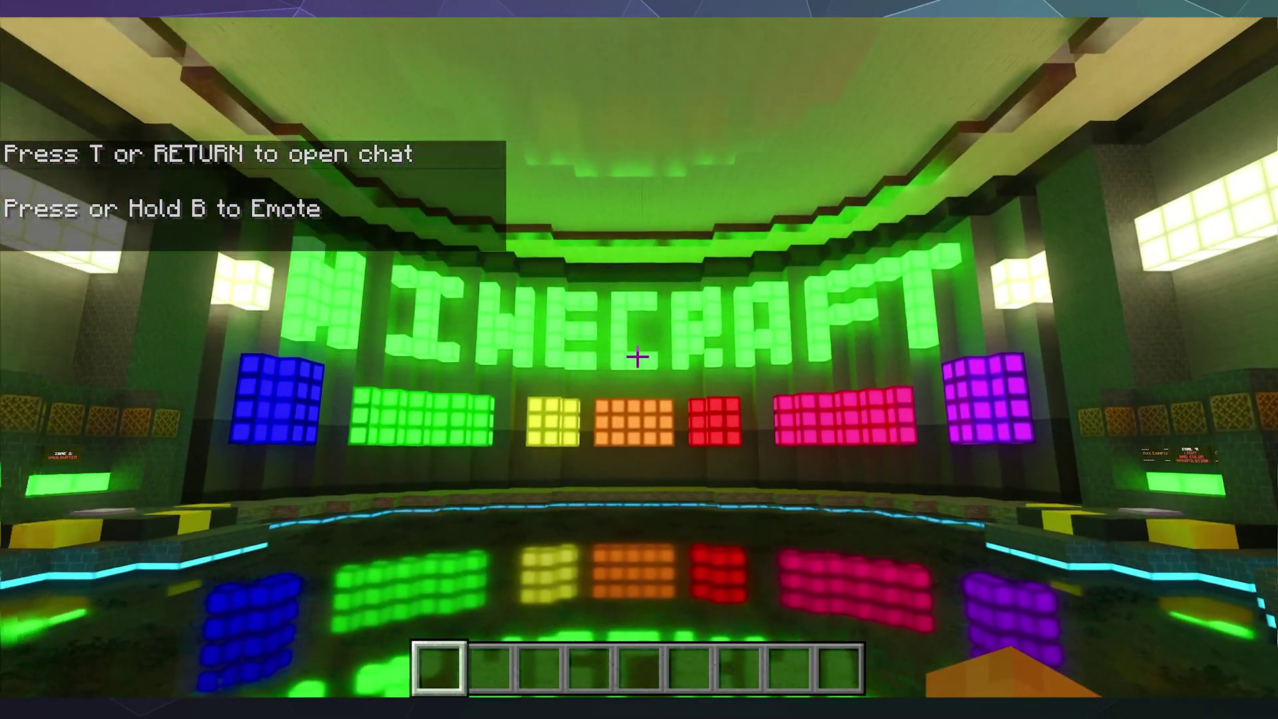
{"action": "key", "text": "Escape"}
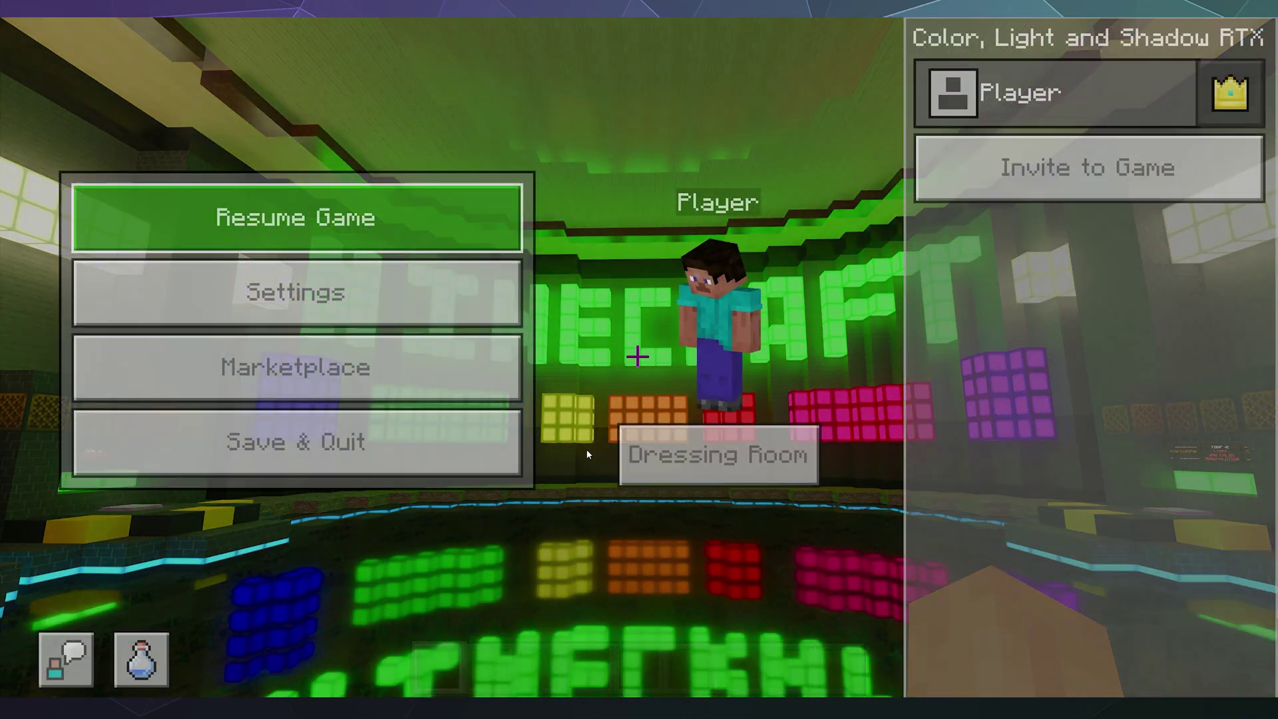
{"action": "key", "text": "Escape"}
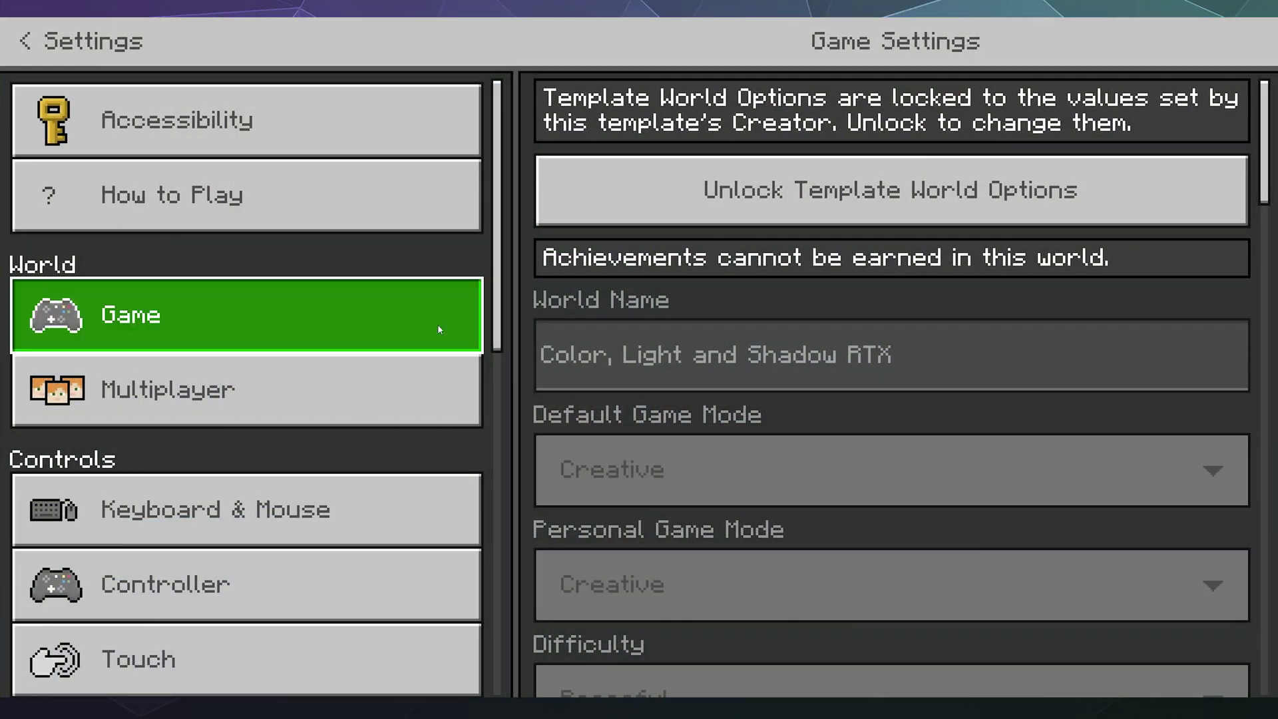
{"action": "scroll", "coordinate": [361, 380], "scroll_direction": "down", "scroll_amount": 10}
{"action": "left_click", "coordinate": [362, 384]}
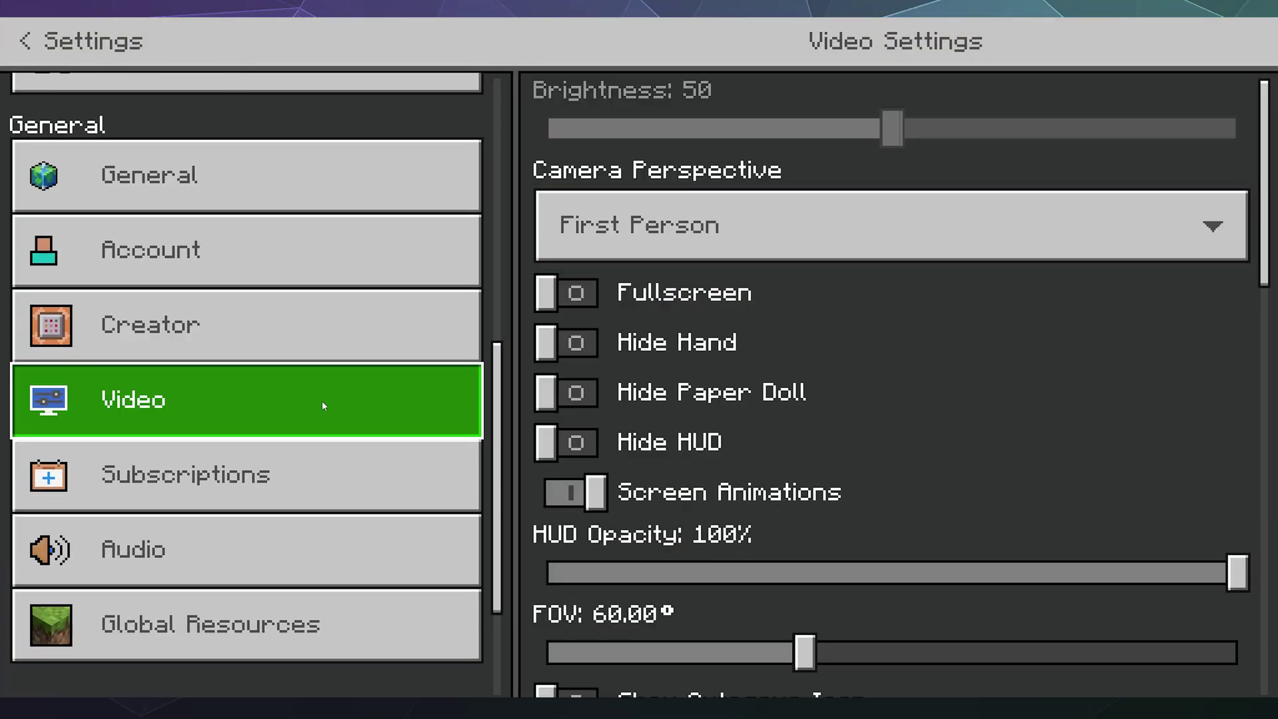
{"action": "scroll", "coordinate": [764, 410], "scroll_direction": "down", "scroll_amount": 15}
{"action": "scroll", "coordinate": [764, 410], "scroll_direction": "down", "scroll_amount": 8}
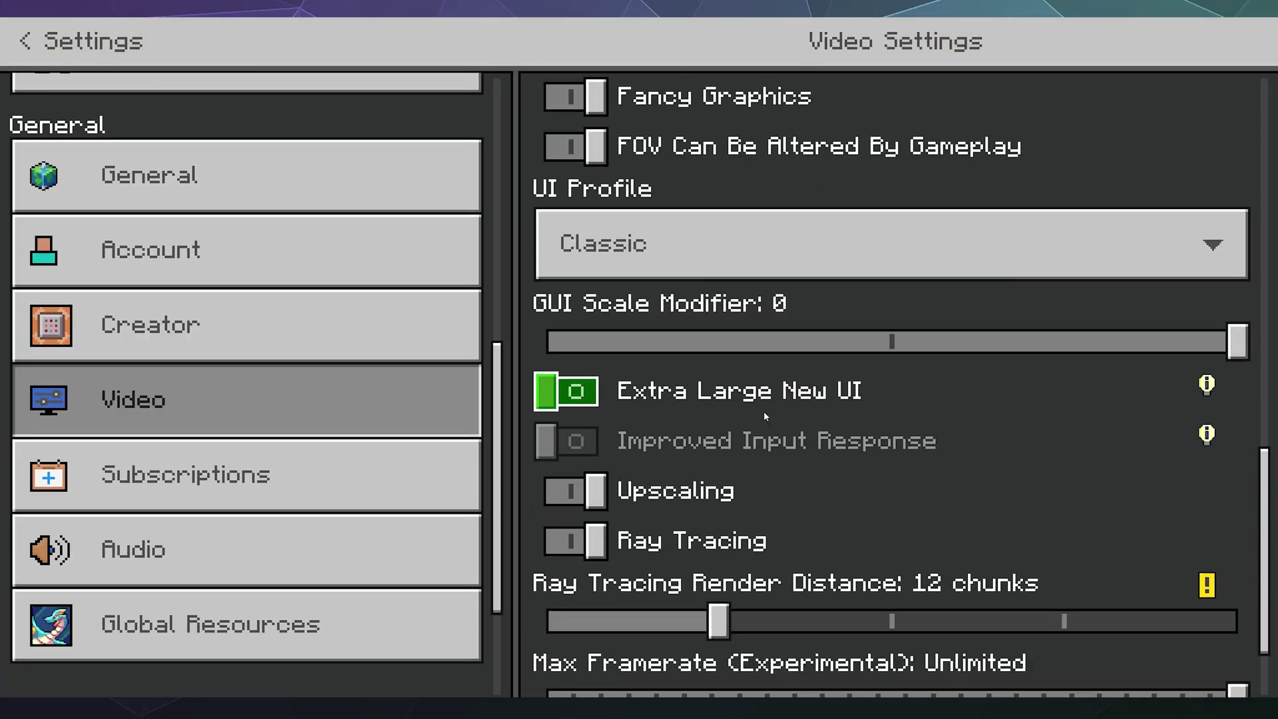
{"action": "left_click", "coordinate": [592, 386]}
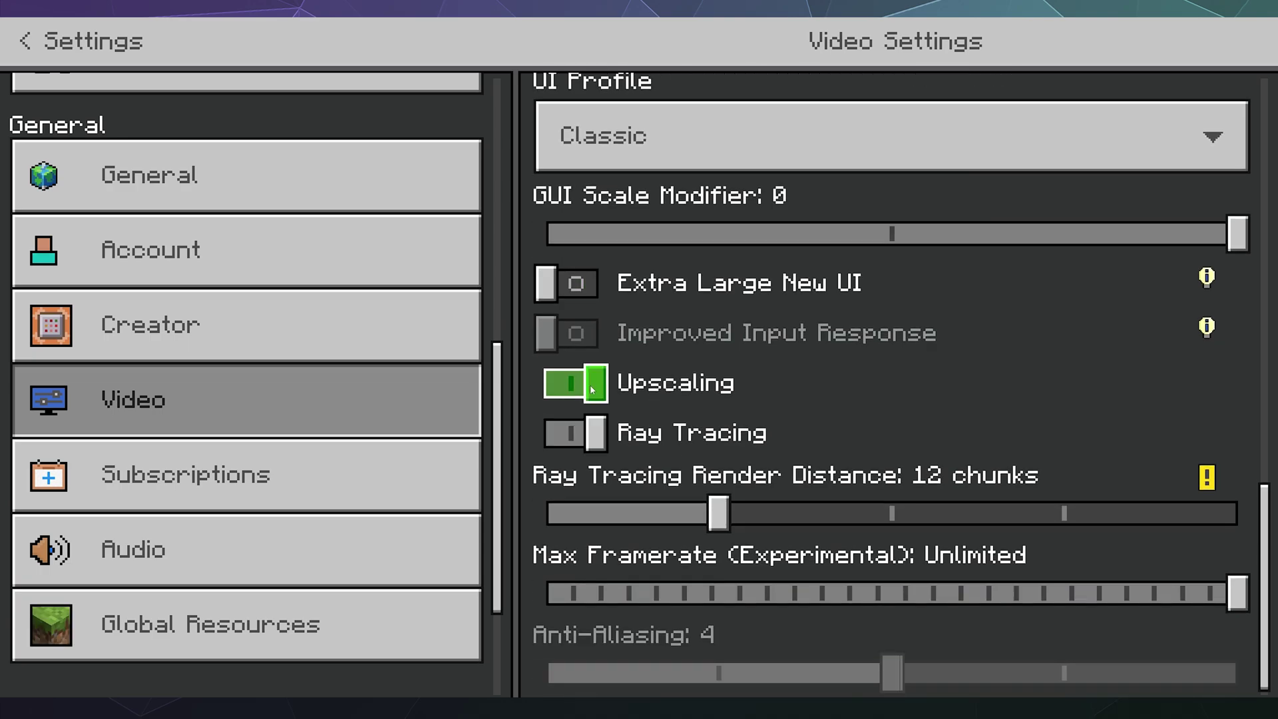
{"action": "left_click", "coordinate": [595, 433]}
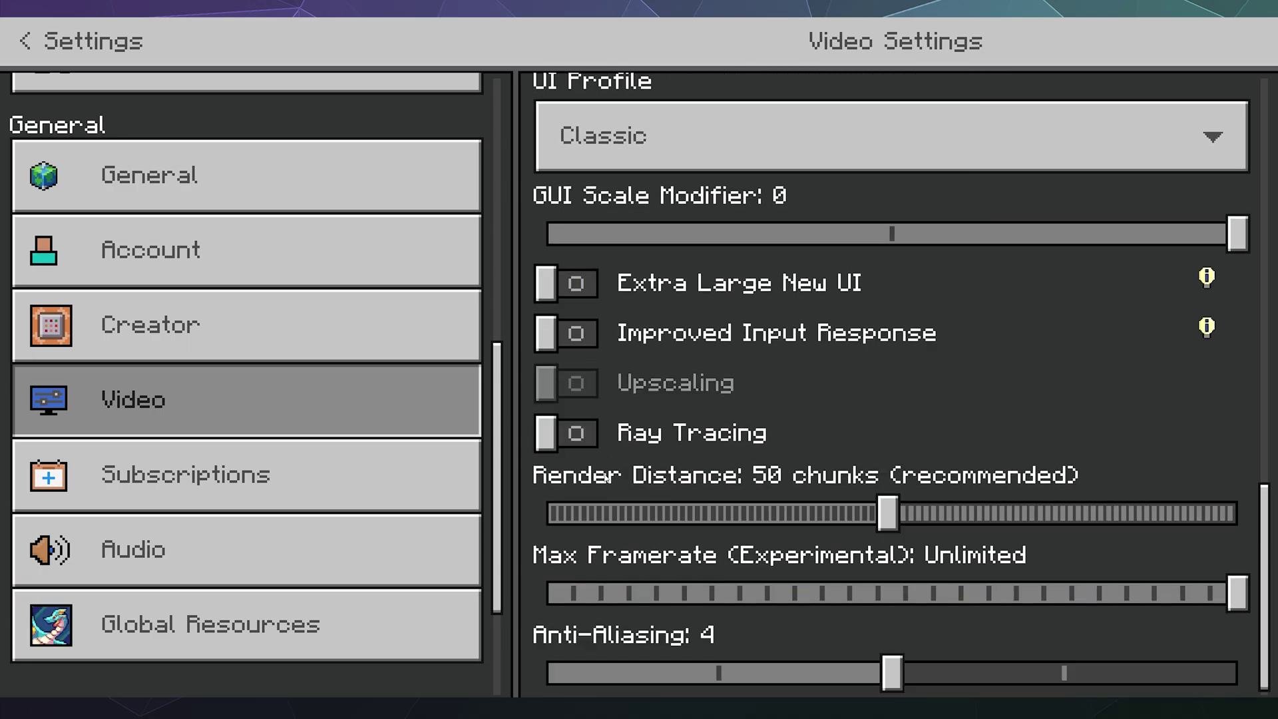
{"action": "left_click", "coordinate": [667, 423]}
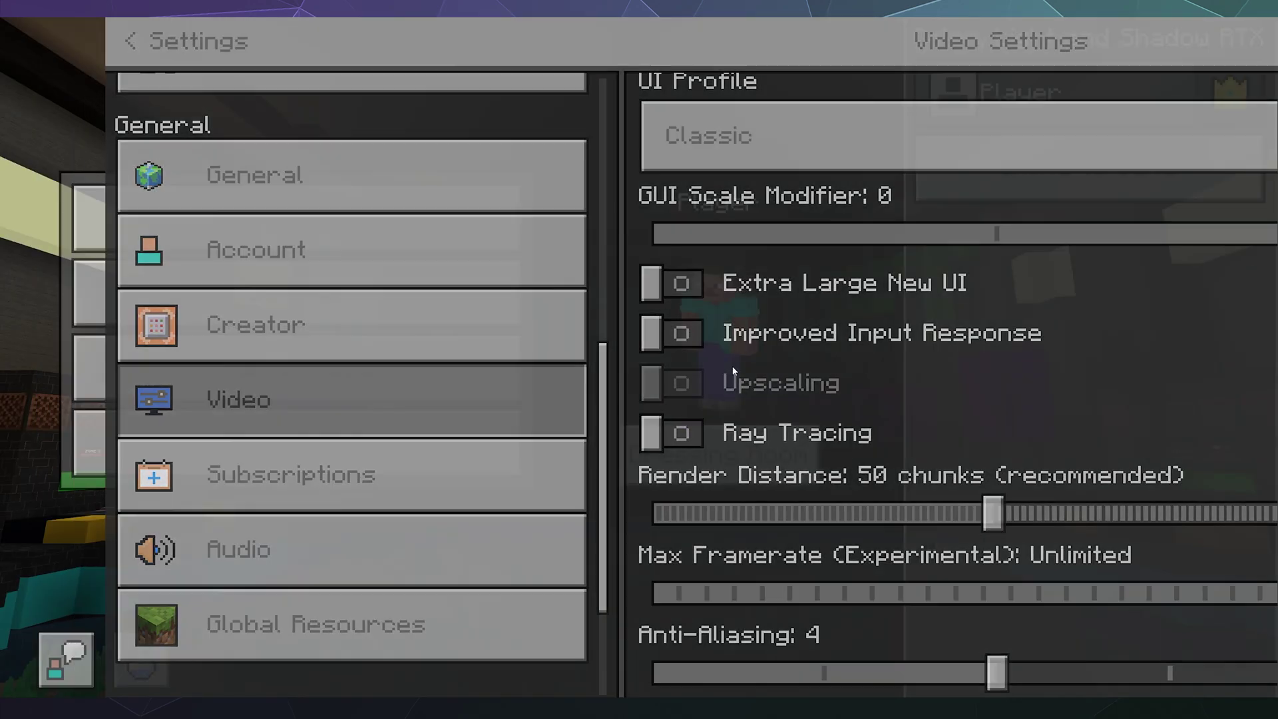
{"action": "key", "text": "Escape"}
{"action": "key", "text": "Escape"}
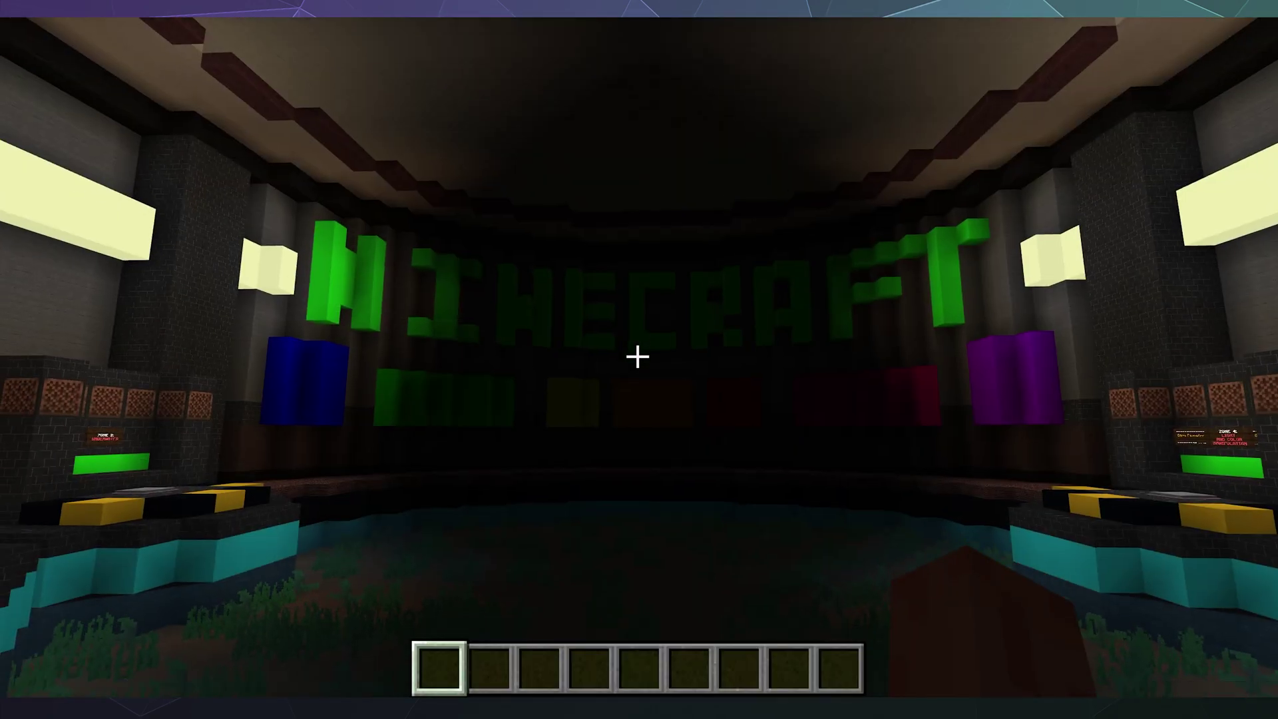
Step: Turn Ray Tracing back on in the video settings, and save and quit the world
{"action": "mouse_move", "coordinate": [637, 357]}
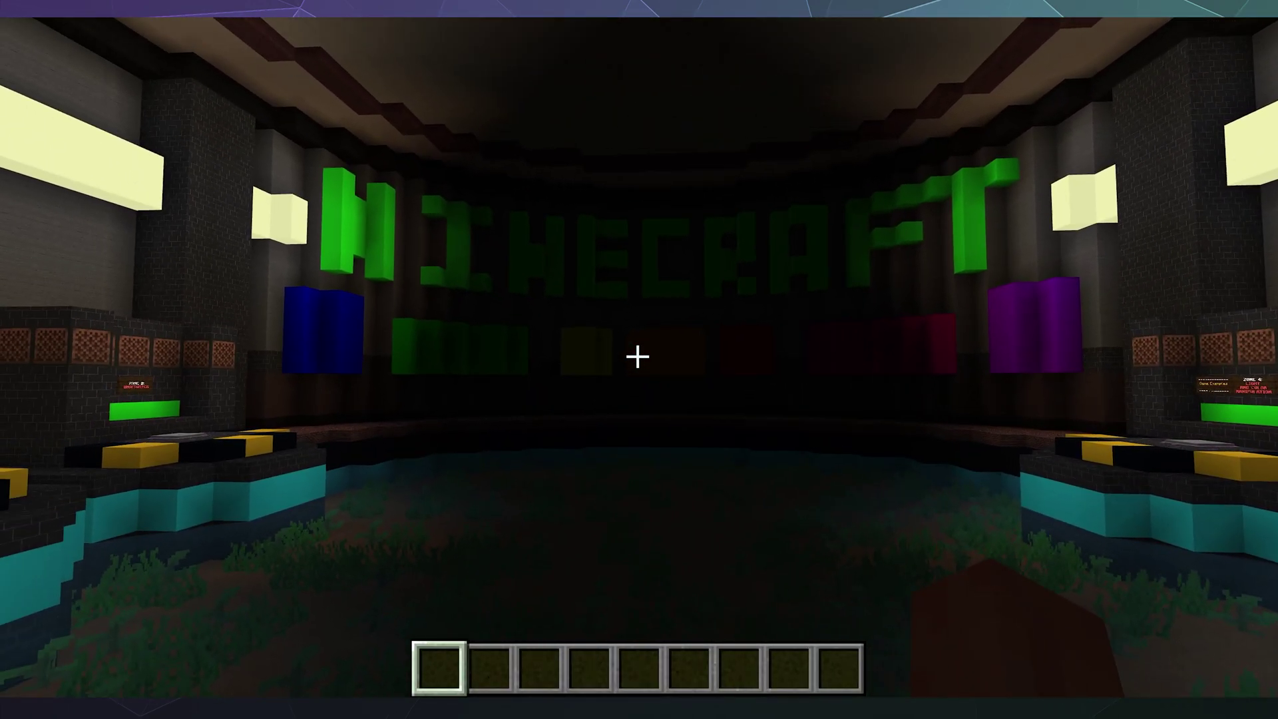
{"action": "key", "text": "Escape"}
{"action": "left_click", "coordinate": [412, 293]}
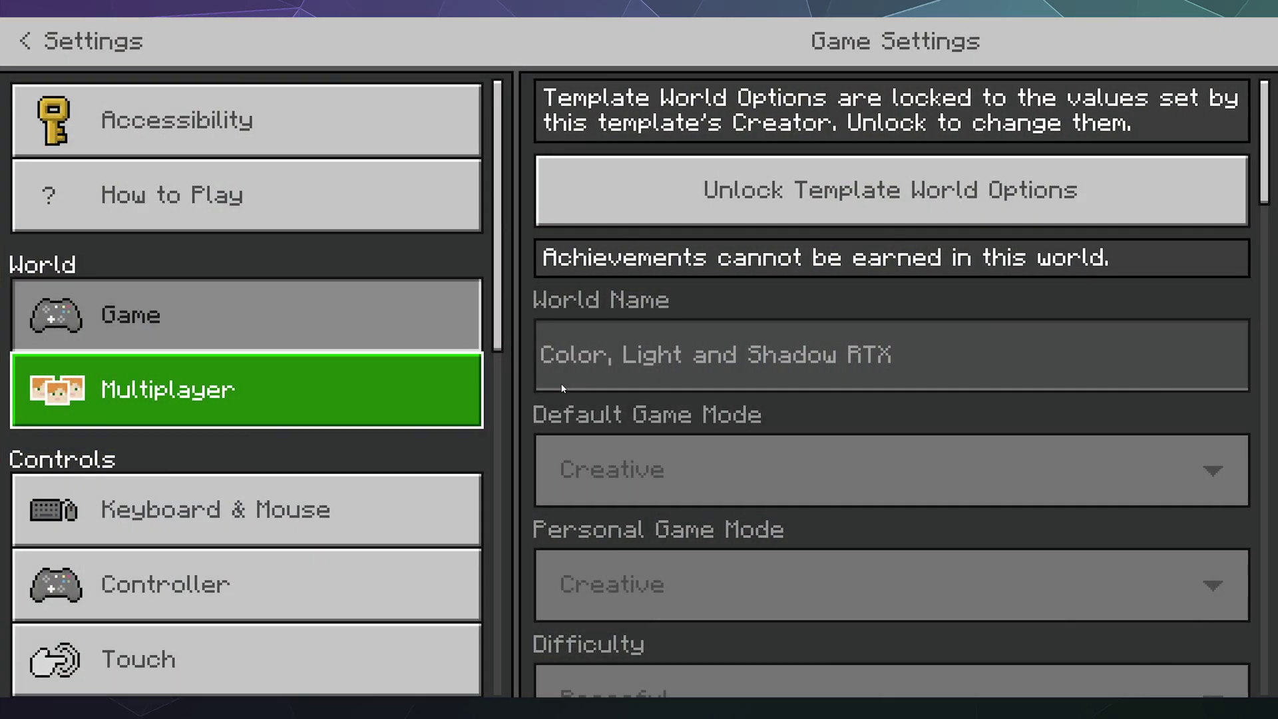
{"action": "scroll", "coordinate": [283, 405], "scroll_direction": "down", "scroll_amount": 8}
{"action": "left_click", "coordinate": [265, 336]}
{"action": "scroll", "coordinate": [692, 409], "scroll_direction": "down", "scroll_amount": 20}
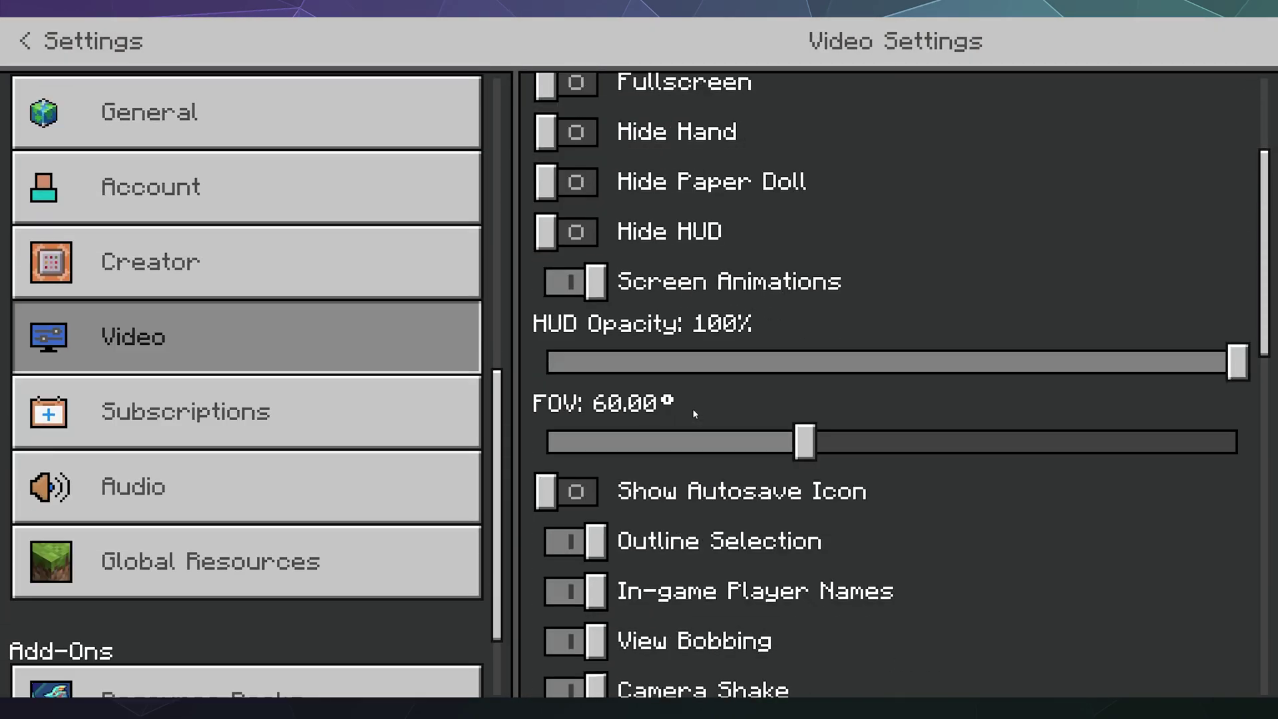
{"action": "left_click", "coordinate": [665, 458]}
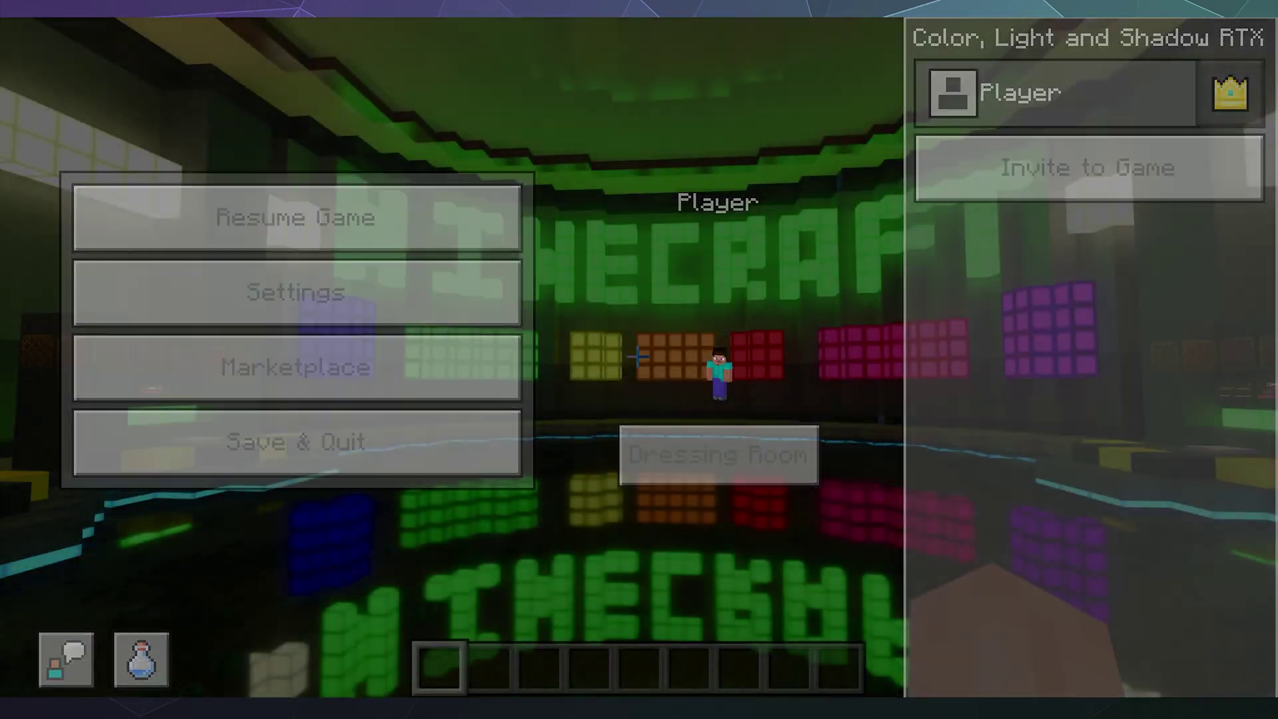
{"action": "key", "text": "Escape"}
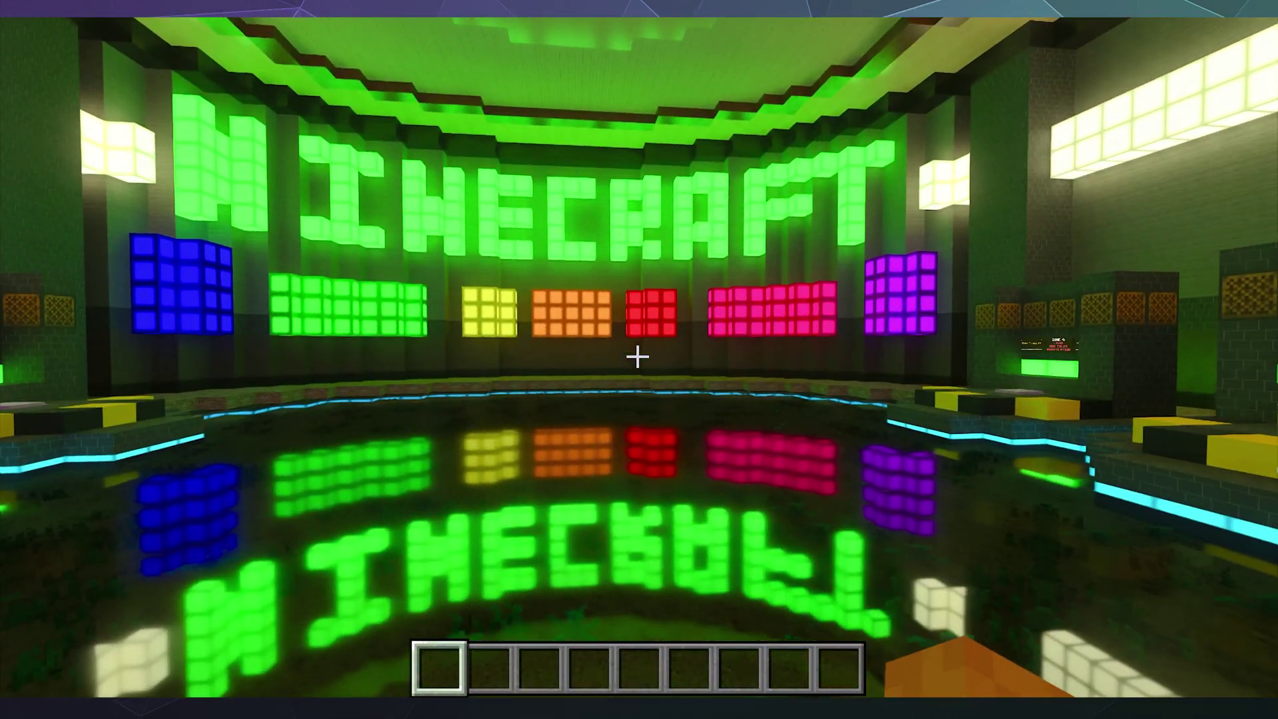
{"action": "key", "text": "Escape"}
{"action": "left_click", "coordinate": [512, 441]}
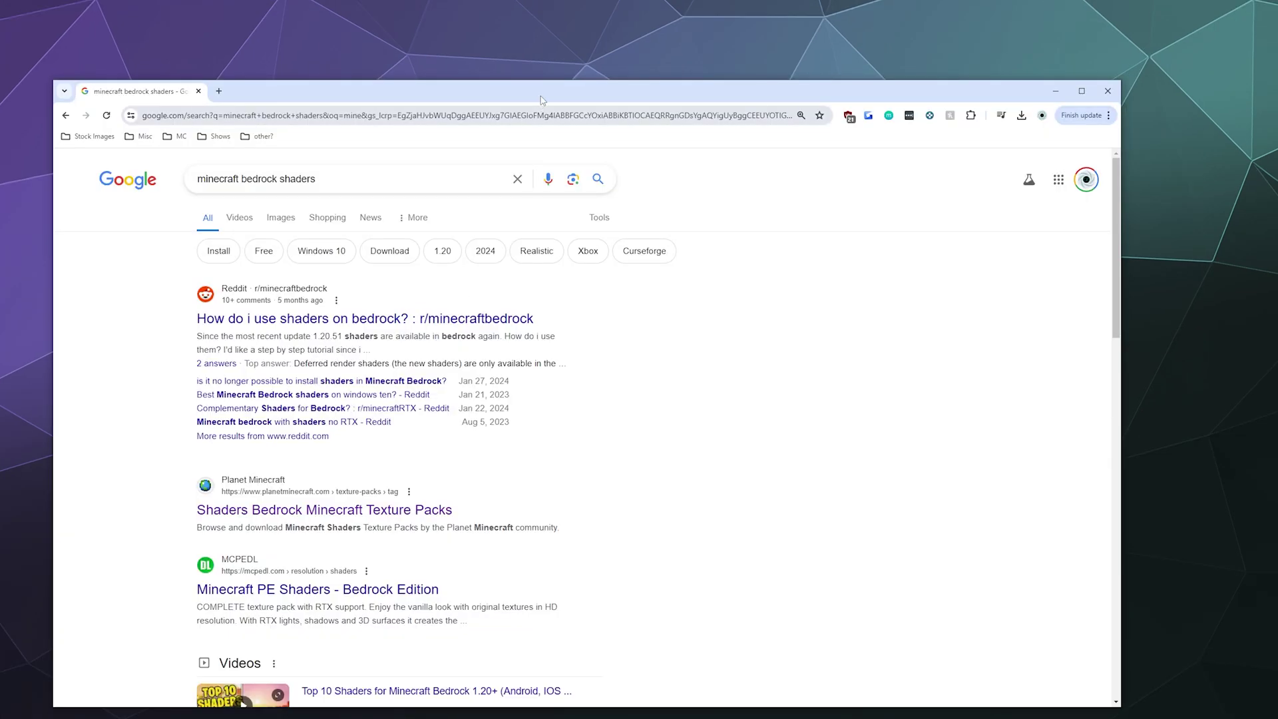
Step: Switch to Chrome, open Planet Minecraft's Shaders Bedrock texture packs from the Google results and browse the listed packs
{"action": "left_click_drag", "start_coordinate": [540, 99], "coordinate": [575, 79]}
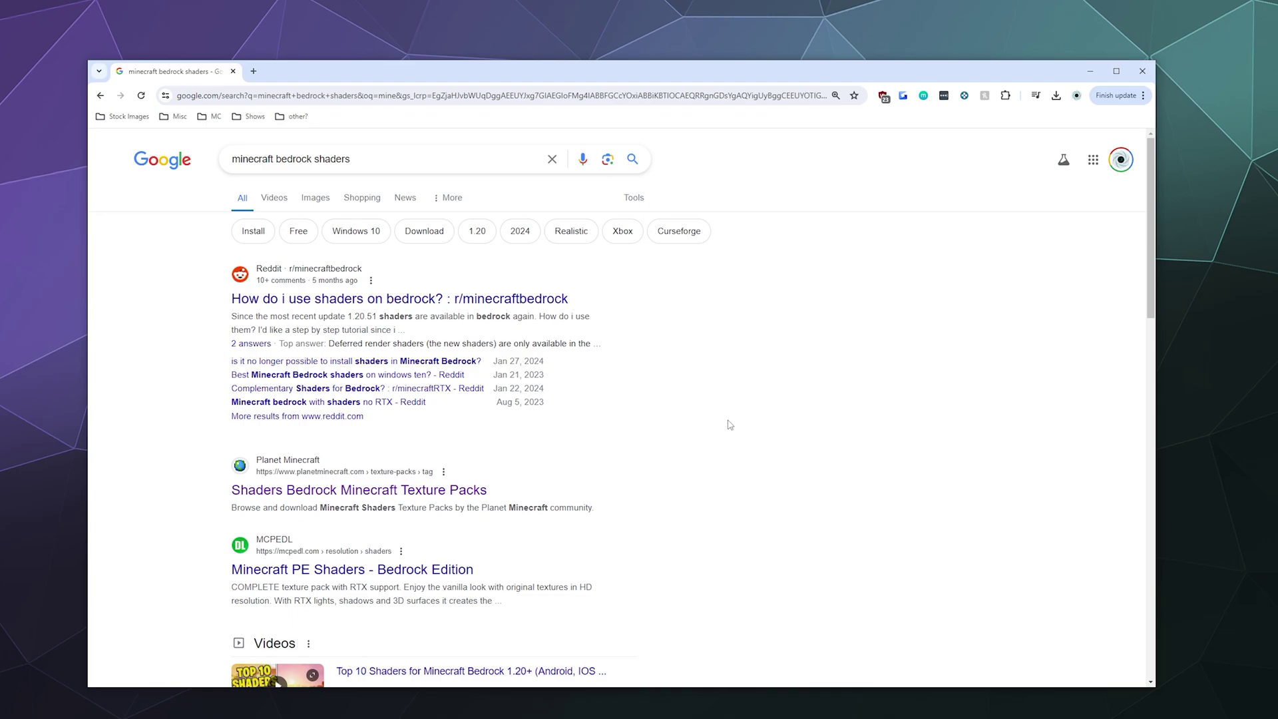
{"action": "scroll", "coordinate": [730, 425], "scroll_direction": "down", "scroll_amount": 3}
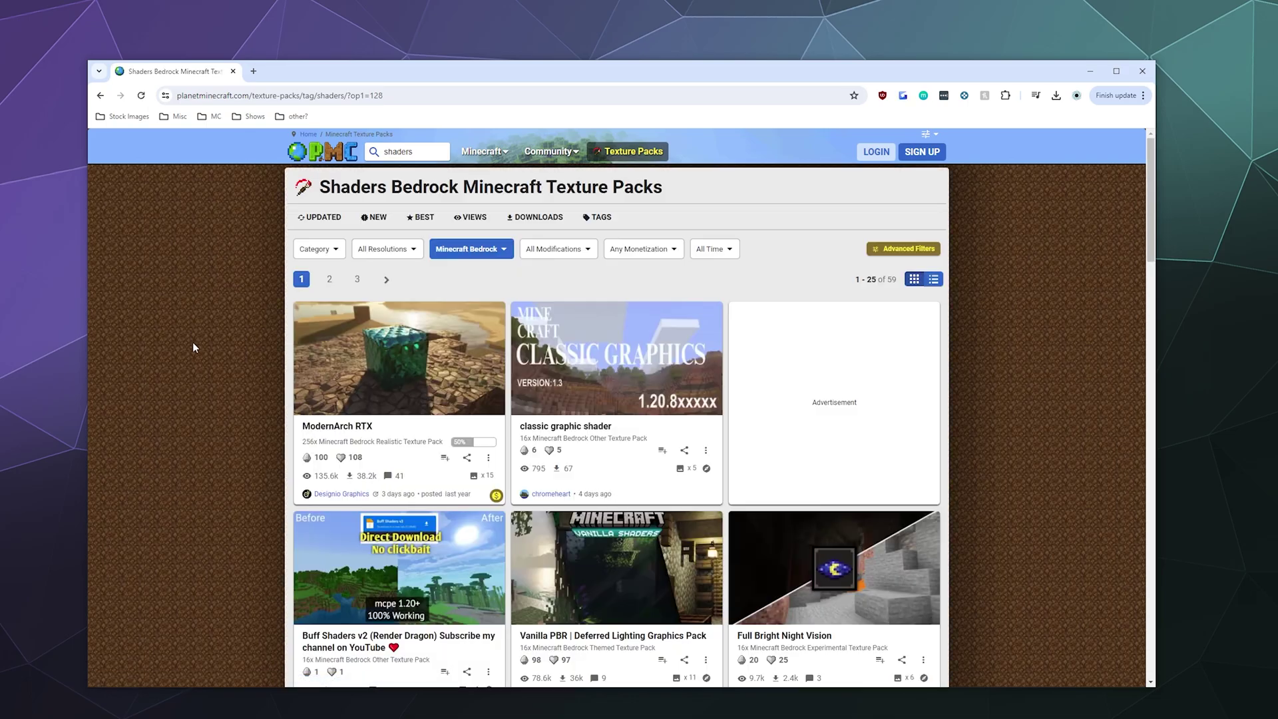
{"action": "scroll", "coordinate": [200, 340], "scroll_direction": "down", "scroll_amount": 3}
{"action": "scroll", "coordinate": [202, 336], "scroll_direction": "down", "scroll_amount": 3}
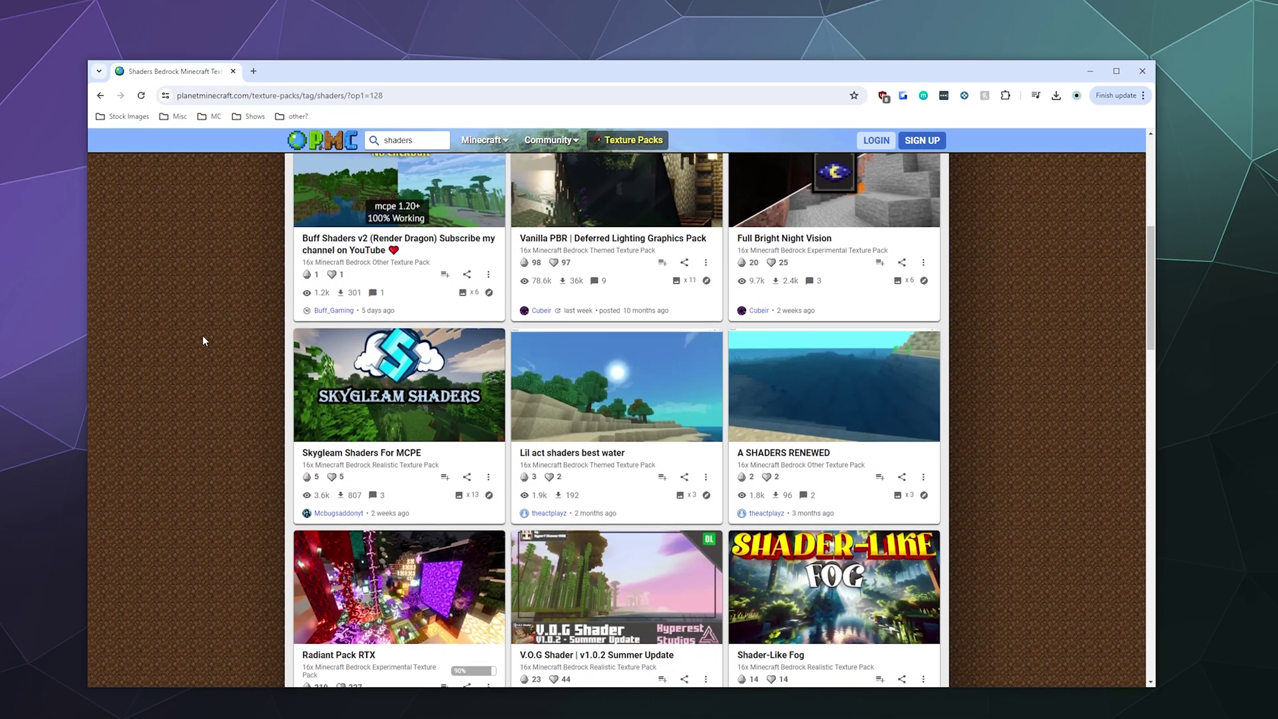
{"action": "scroll", "coordinate": [202, 341], "scroll_direction": "down", "scroll_amount": 3}
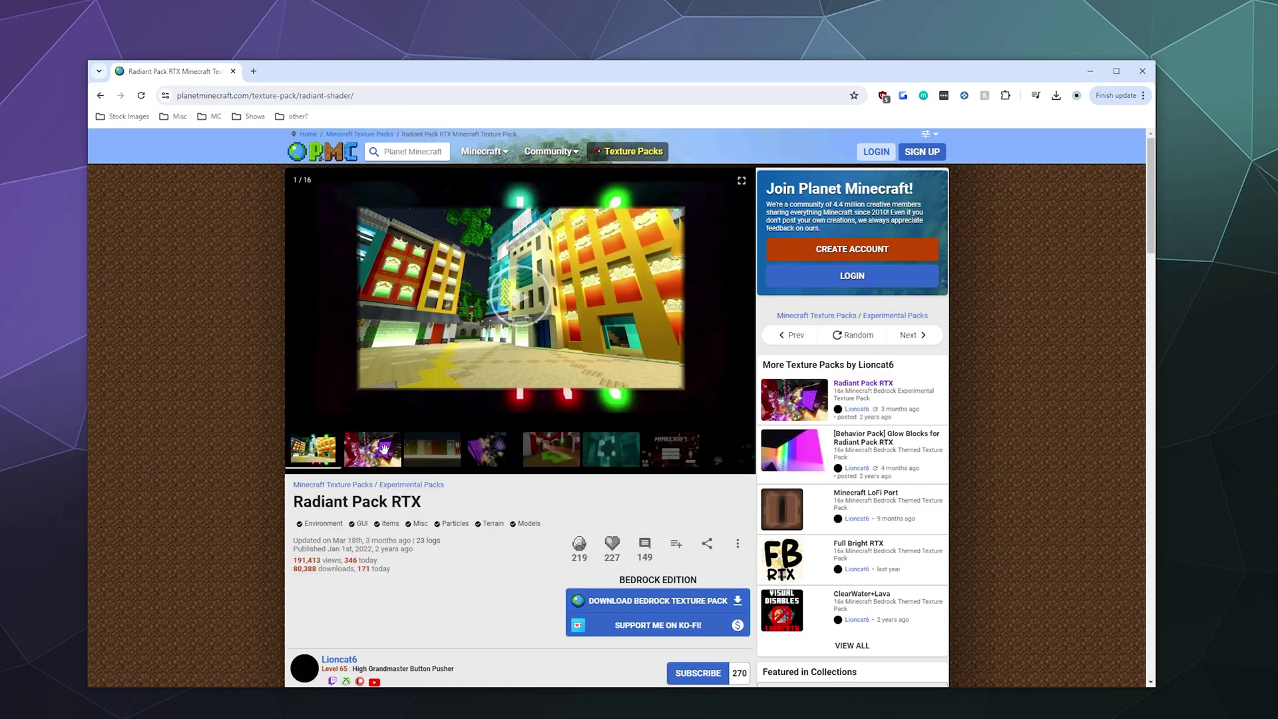
Step: Examine the preview images and the description on the Radiant Pack RTX page
{"action": "left_click", "coordinate": [383, 449]}
{"action": "key", "text": "Right"}
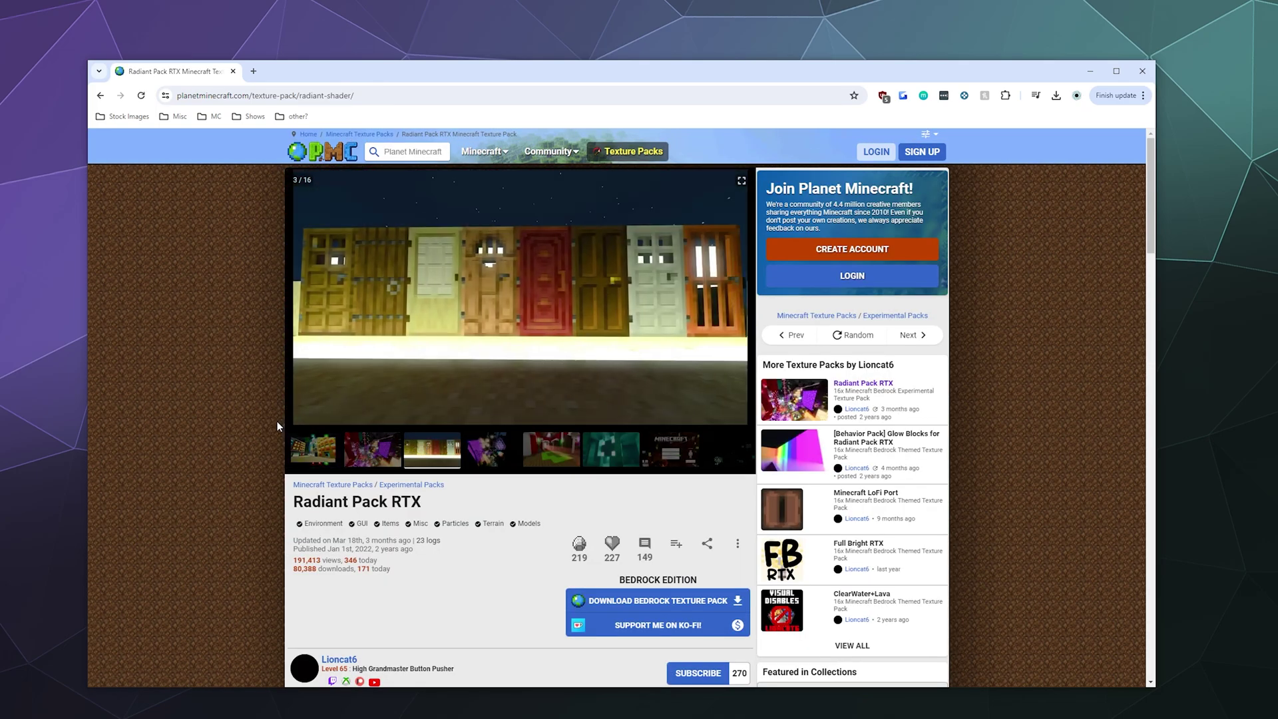
{"action": "scroll", "coordinate": [277, 421], "scroll_direction": "down", "scroll_amount": 4}
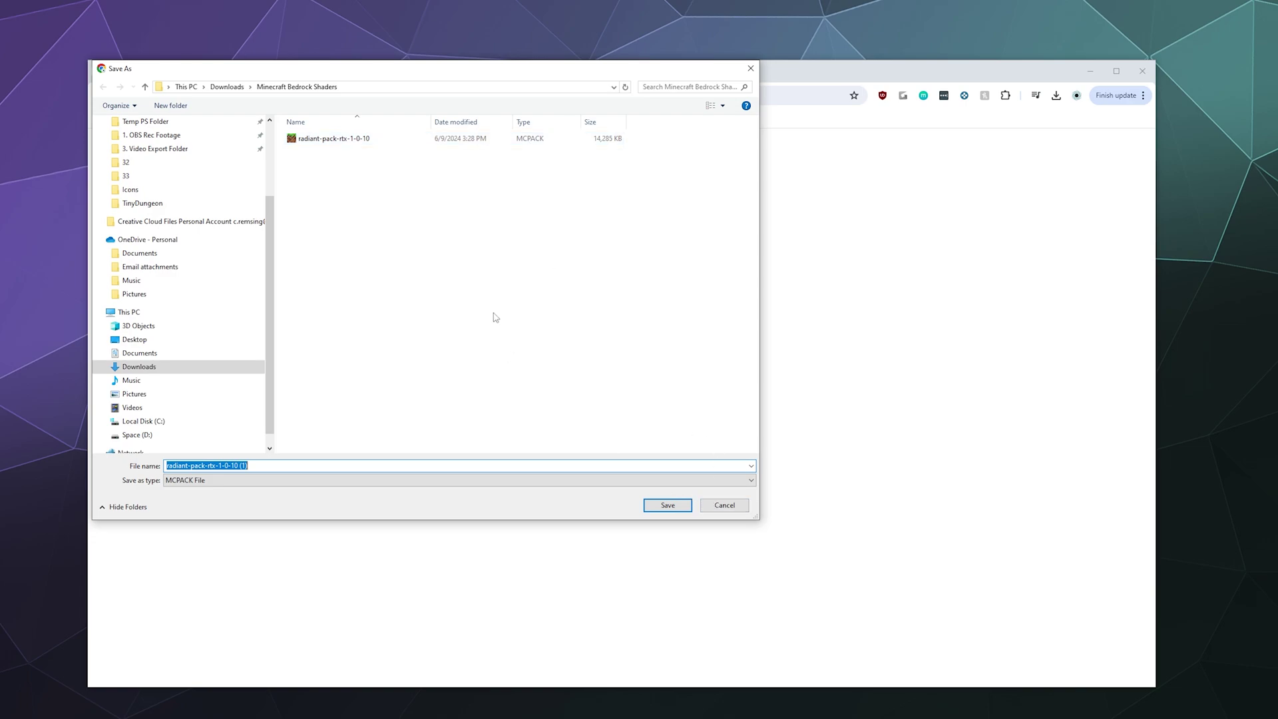
Step: Cancel saving a second copy of the pack and locate radiant-pack-rtx-1-0-10.mcpack in the recent downloads
{"action": "left_click", "coordinate": [740, 506]}
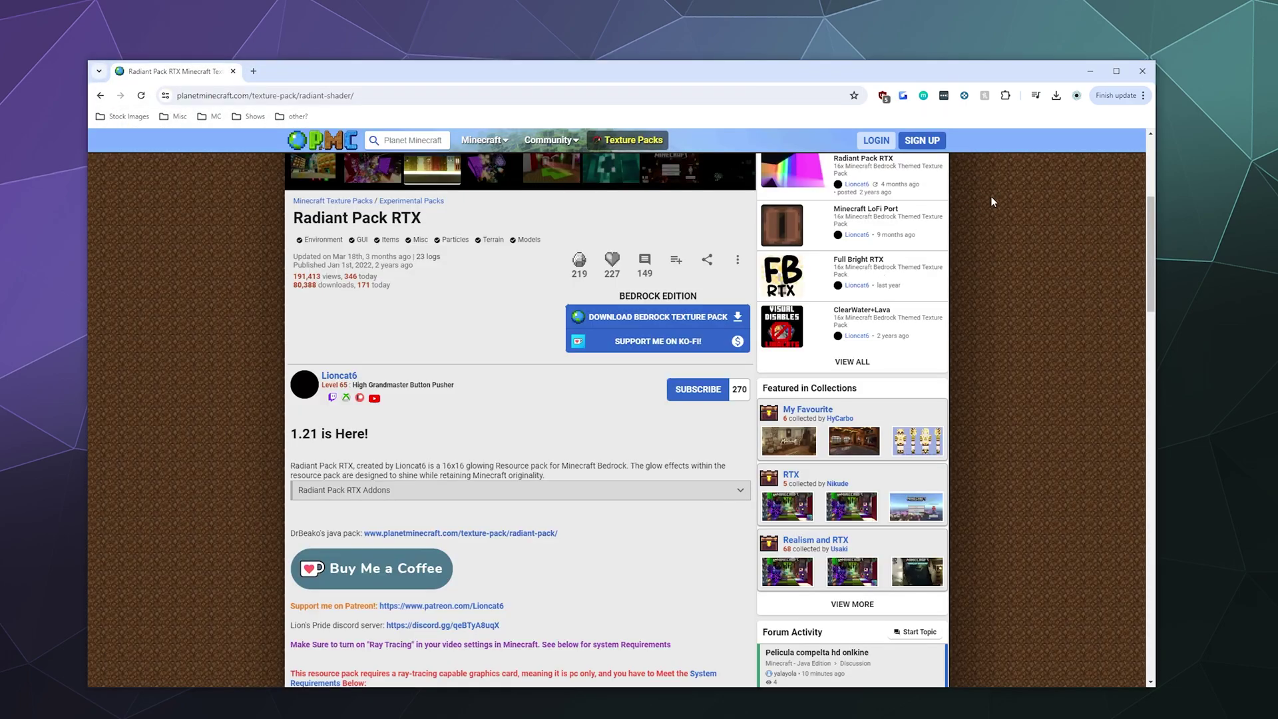
{"action": "left_click", "coordinate": [1061, 97]}
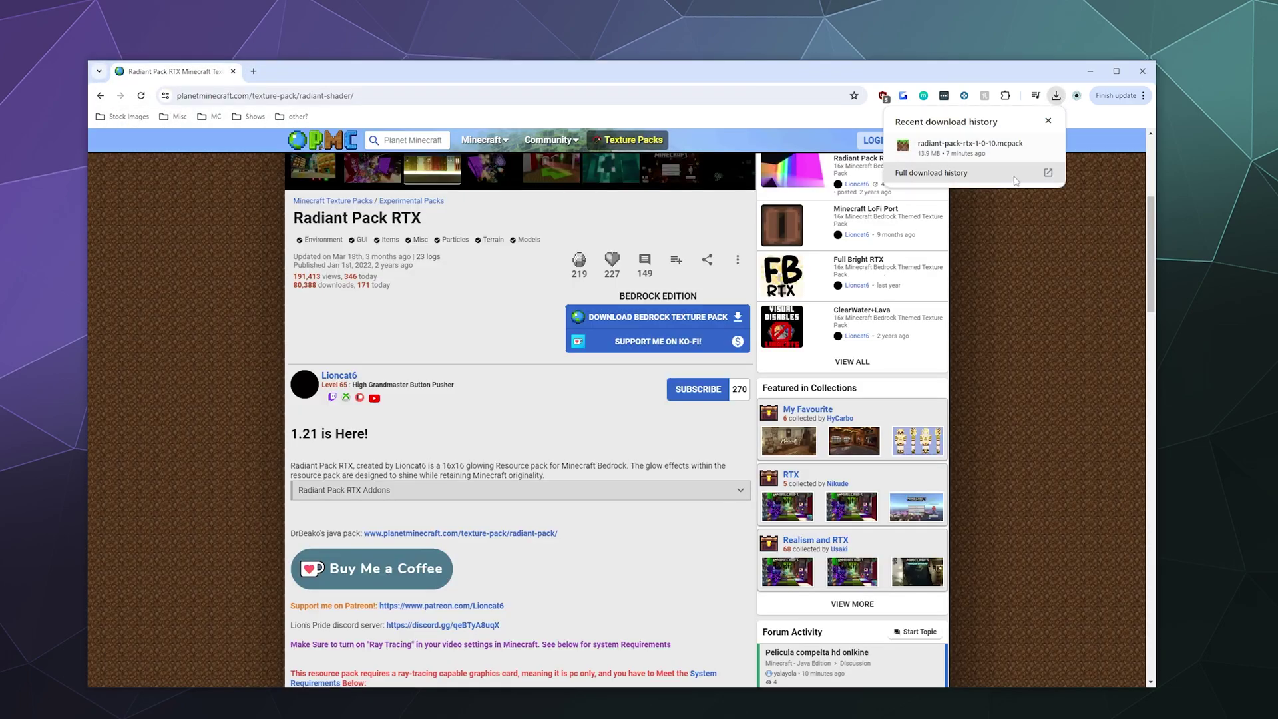
{"action": "left_click", "coordinate": [1042, 144]}
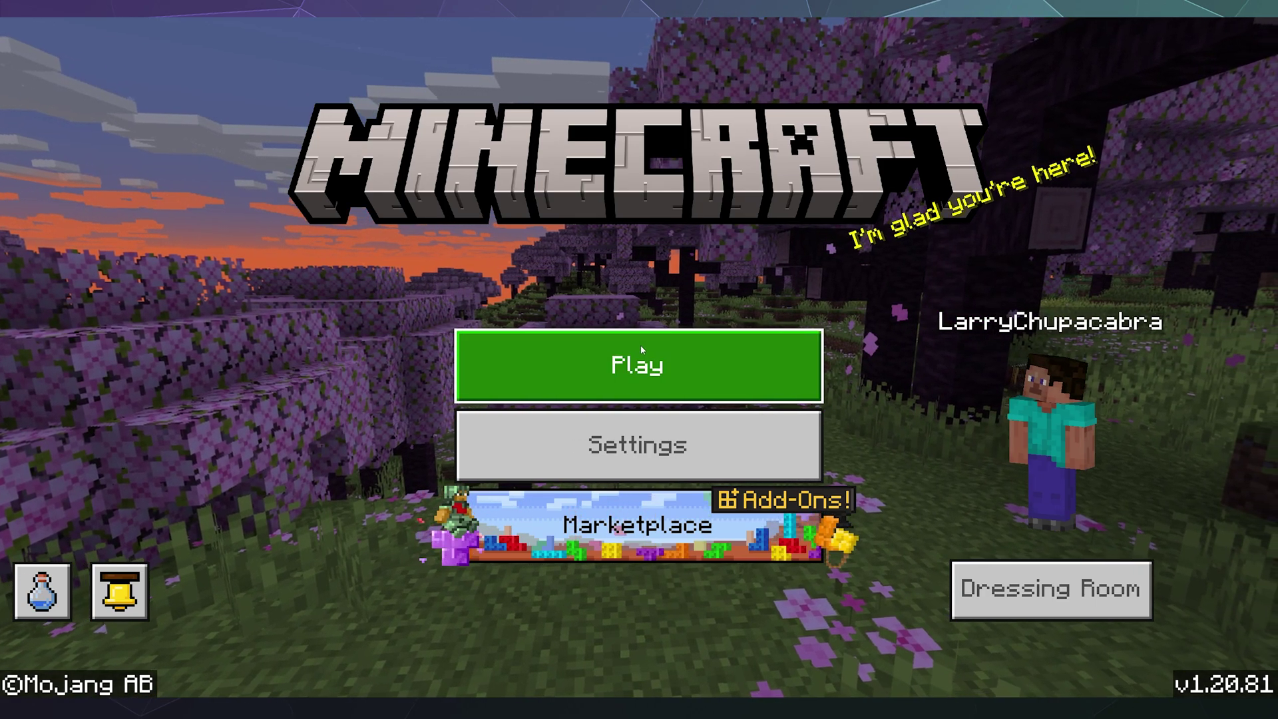
Step: Switch to Minecraft and start creating a new world without a template
{"action": "left_click", "coordinate": [640, 345]}
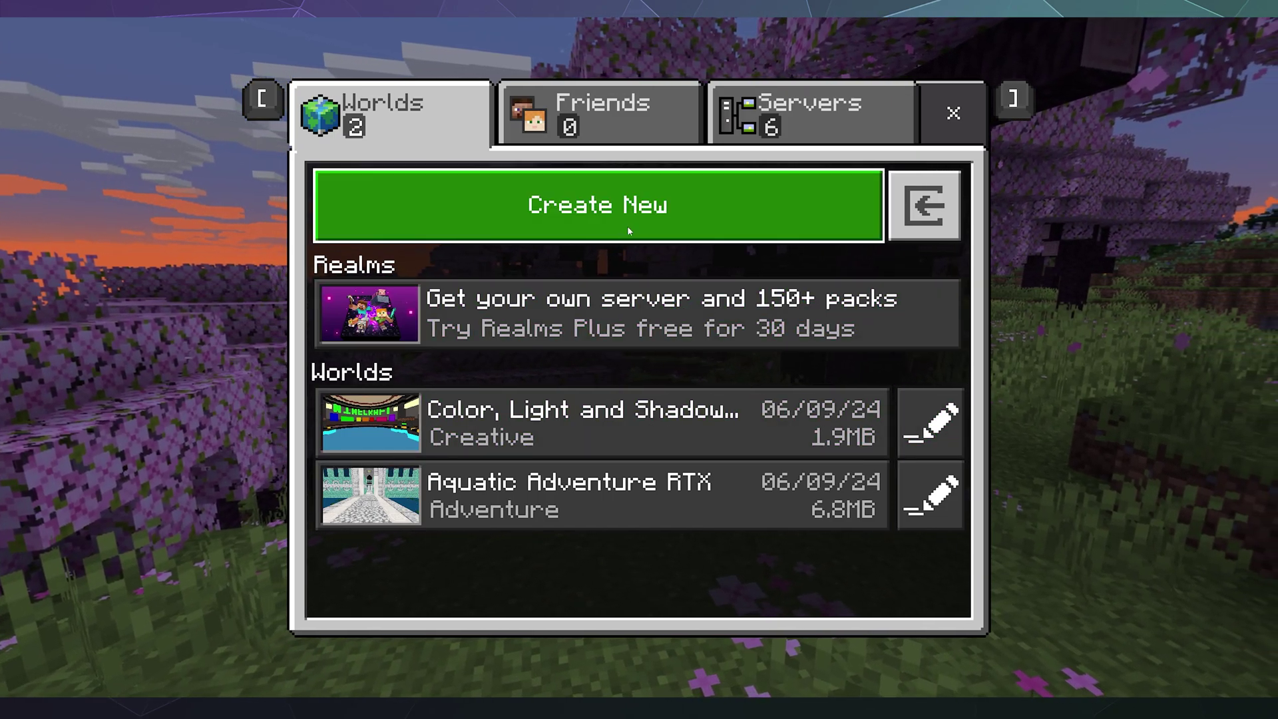
{"action": "left_click", "coordinate": [628, 231]}
{"action": "key", "text": "Down"}
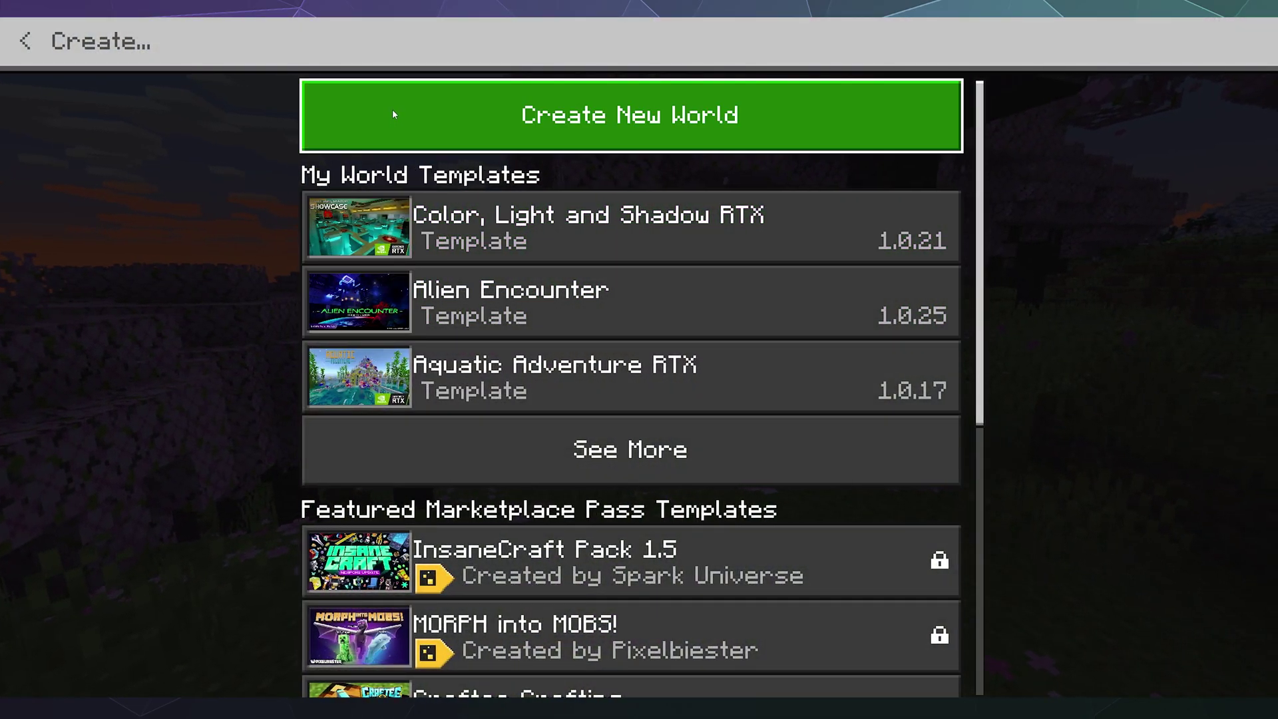
{"action": "left_click", "coordinate": [393, 110]}
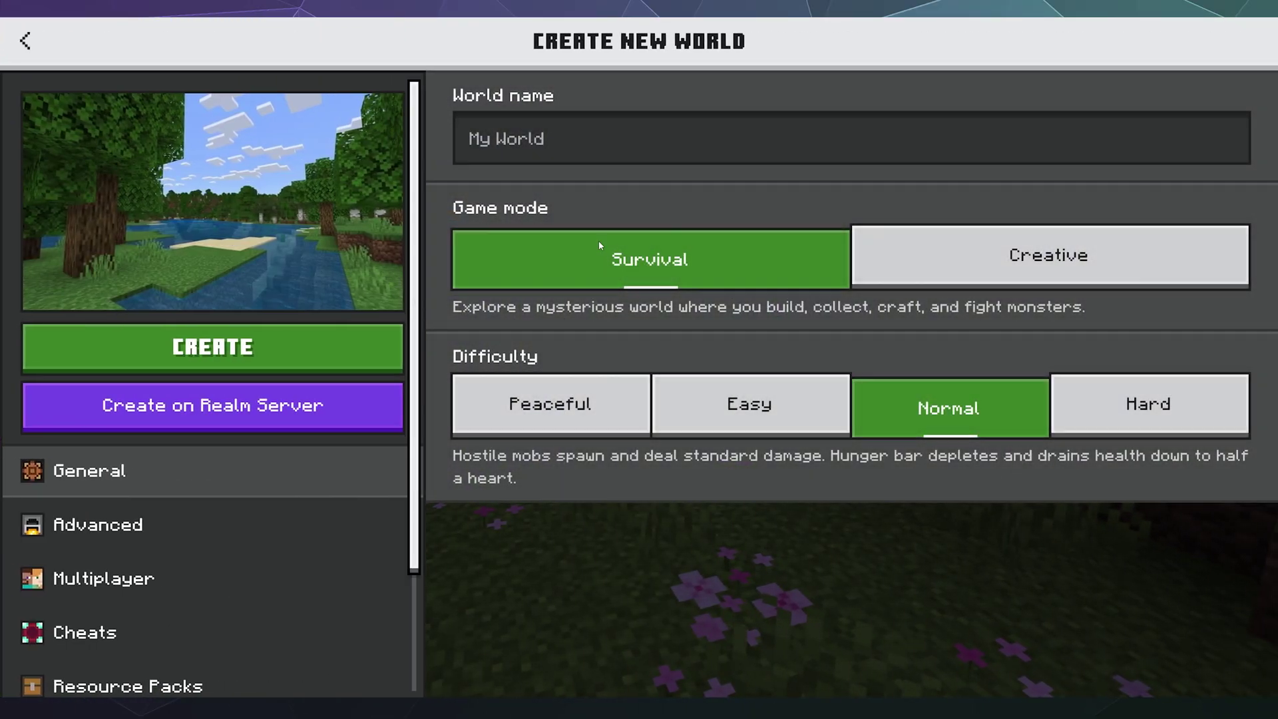
Step: Name the new world "My Super Cool Glowing RTX Worl"
{"action": "left_click", "coordinate": [597, 148]}
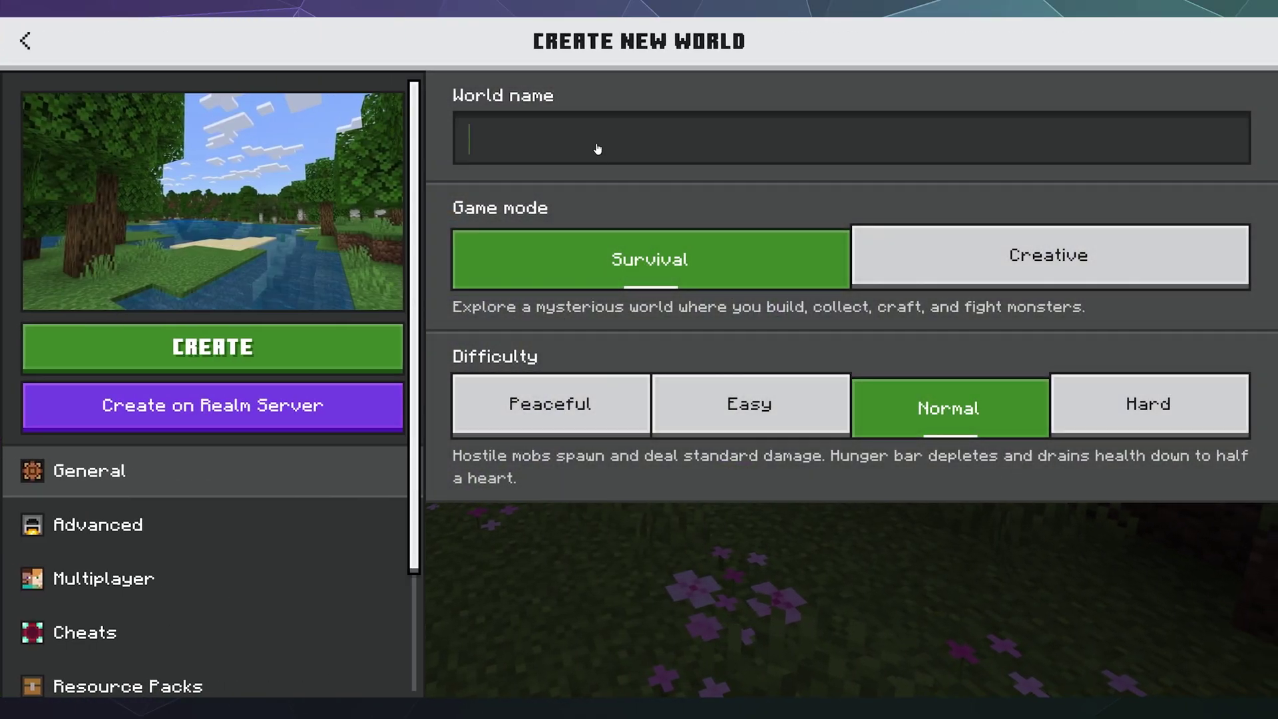
{"action": "type", "text": "My Super C"}
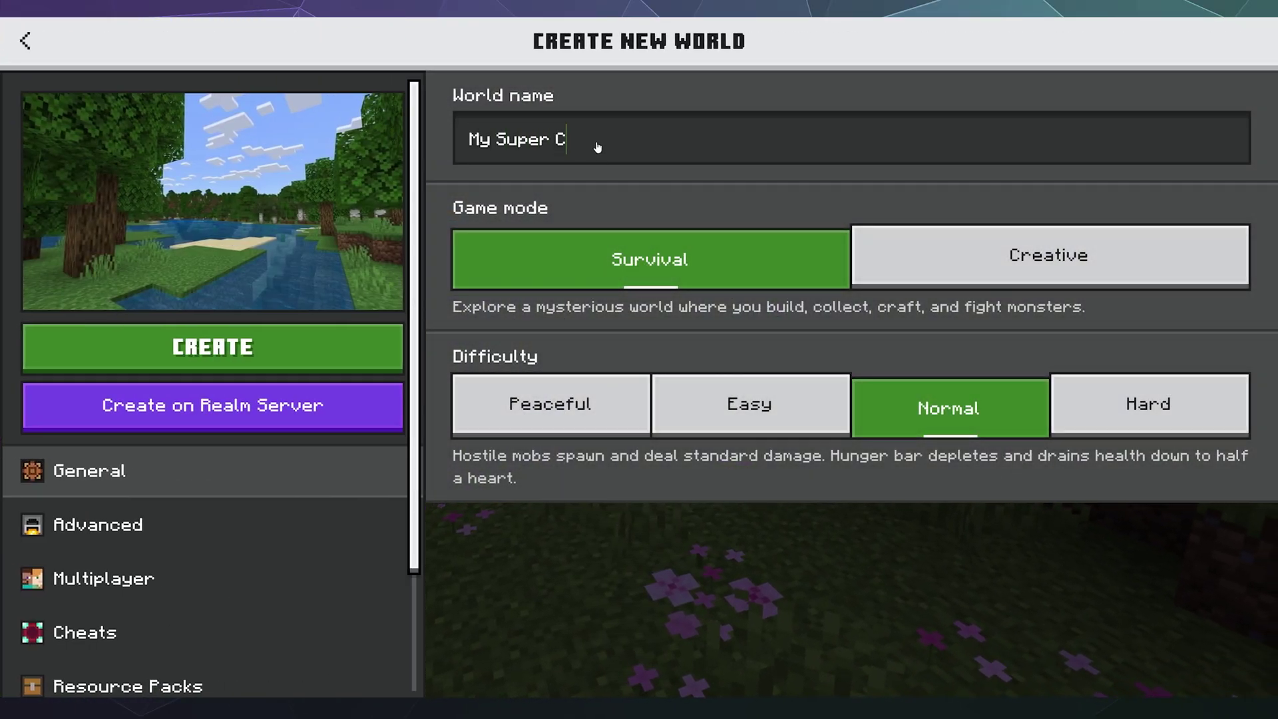
{"action": "type", "text": "ool Glowi"}
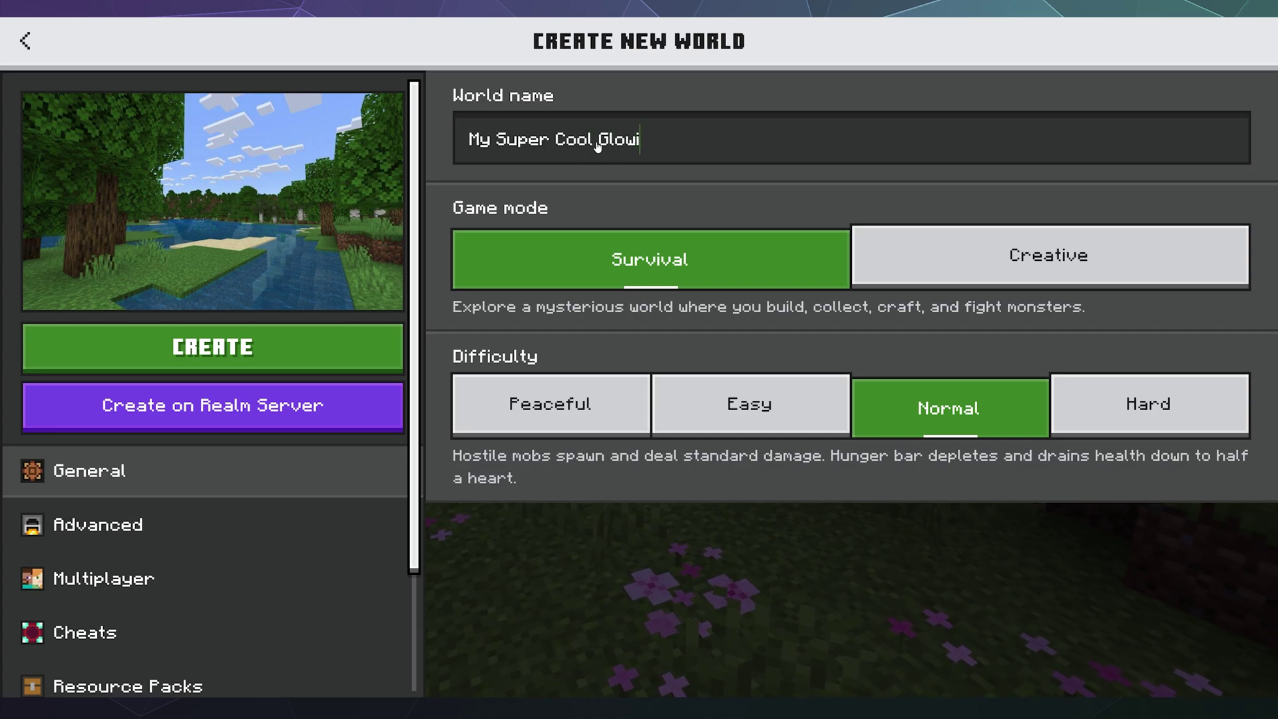
{"action": "type", "text": "ng RTX Wor"}
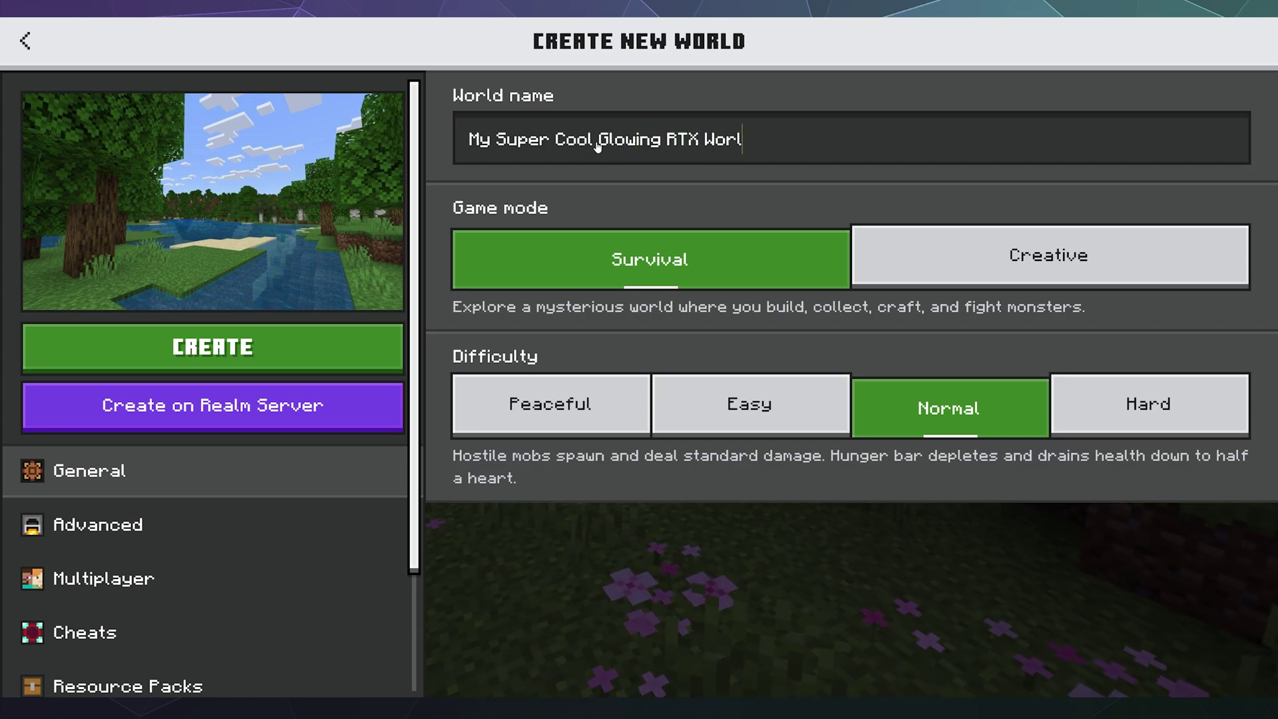
{"action": "type", "text": "l"}
Step: Read the description of Radiant Pack RTX V1.0.10 among the owned resource packs and activate the pack for the new world
{"action": "scroll", "coordinate": [127, 533], "scroll_direction": "down", "scroll_amount": 2}
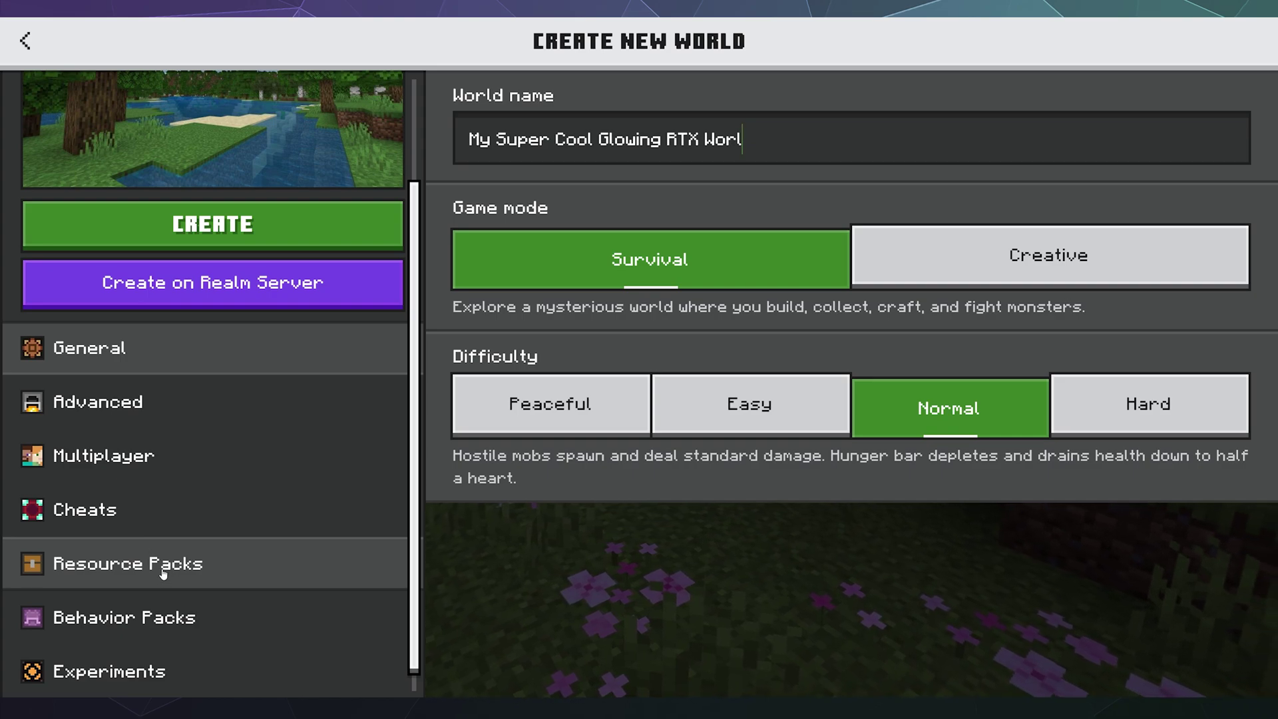
{"action": "left_click", "coordinate": [254, 577]}
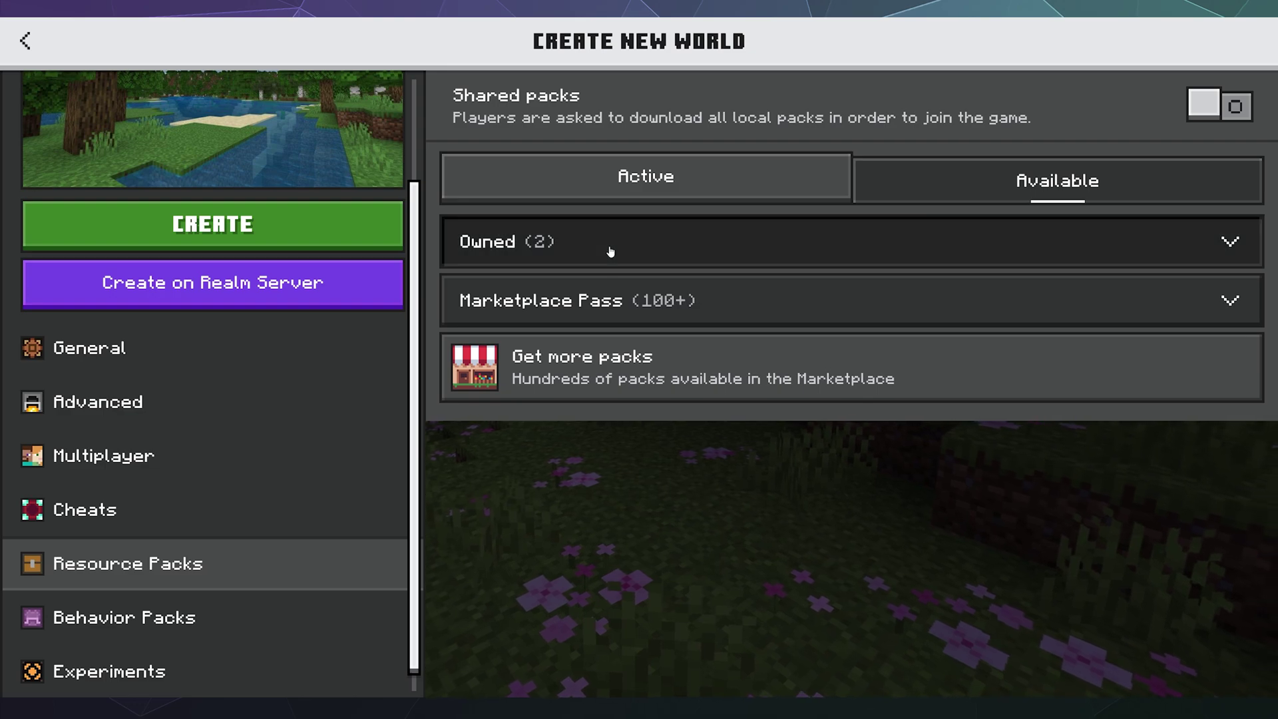
{"action": "left_click", "coordinate": [608, 252]}
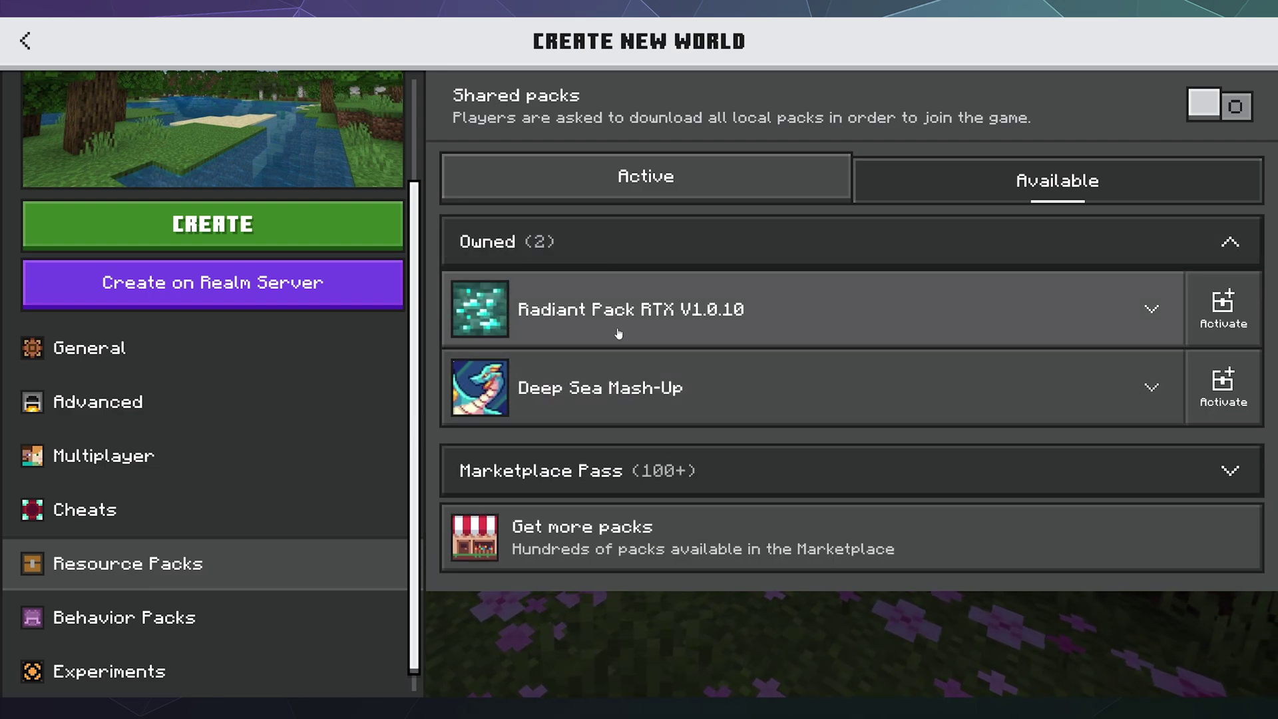
{"action": "left_click", "coordinate": [824, 330]}
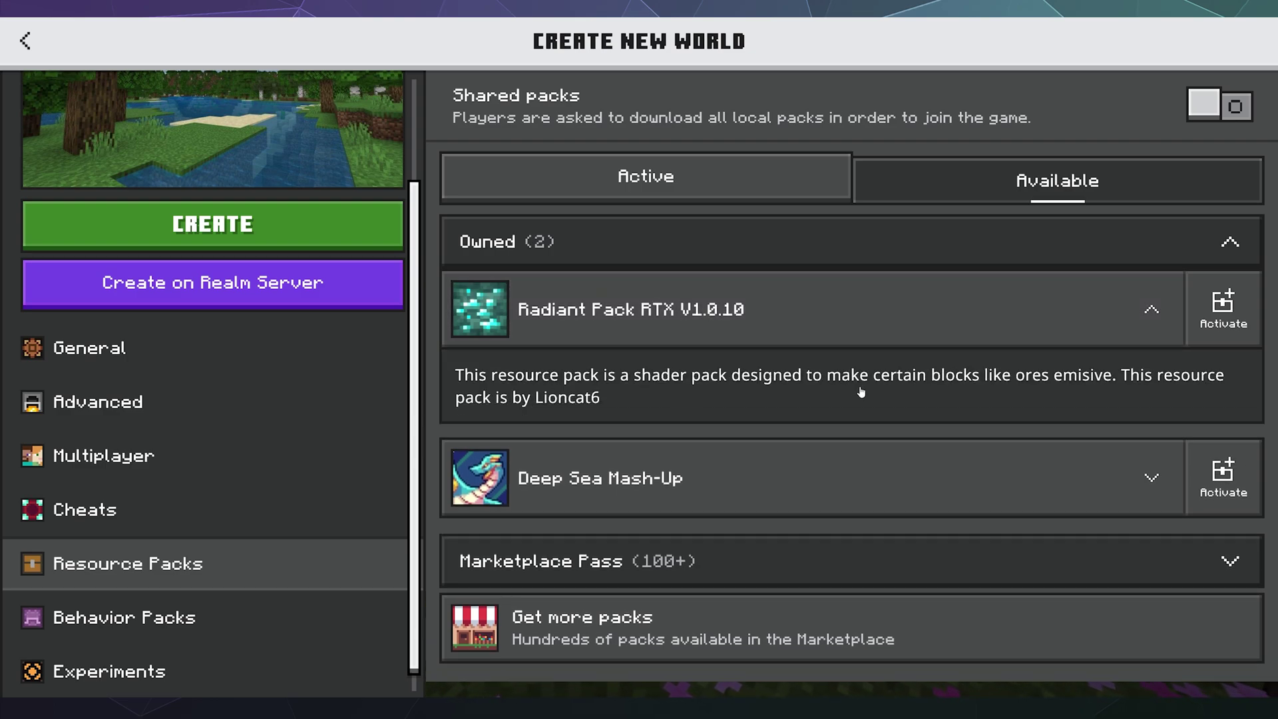
{"action": "left_click", "coordinate": [918, 331]}
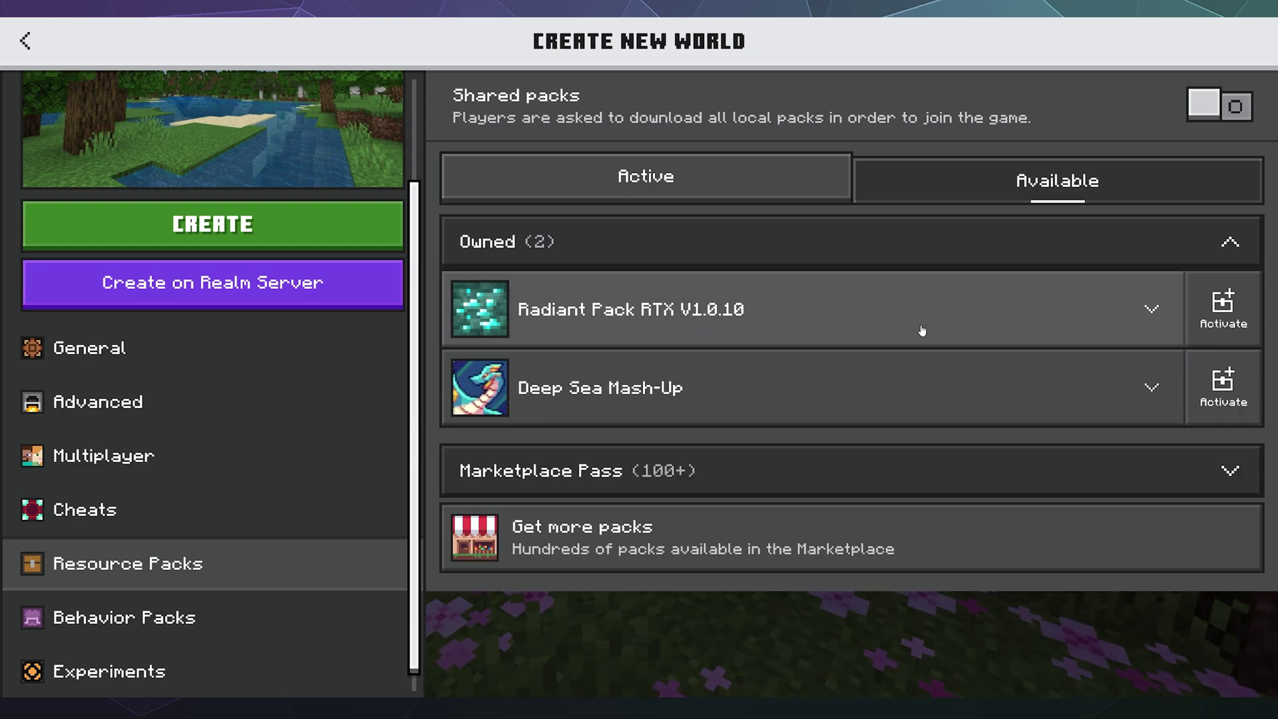
{"action": "left_click", "coordinate": [1230, 326]}
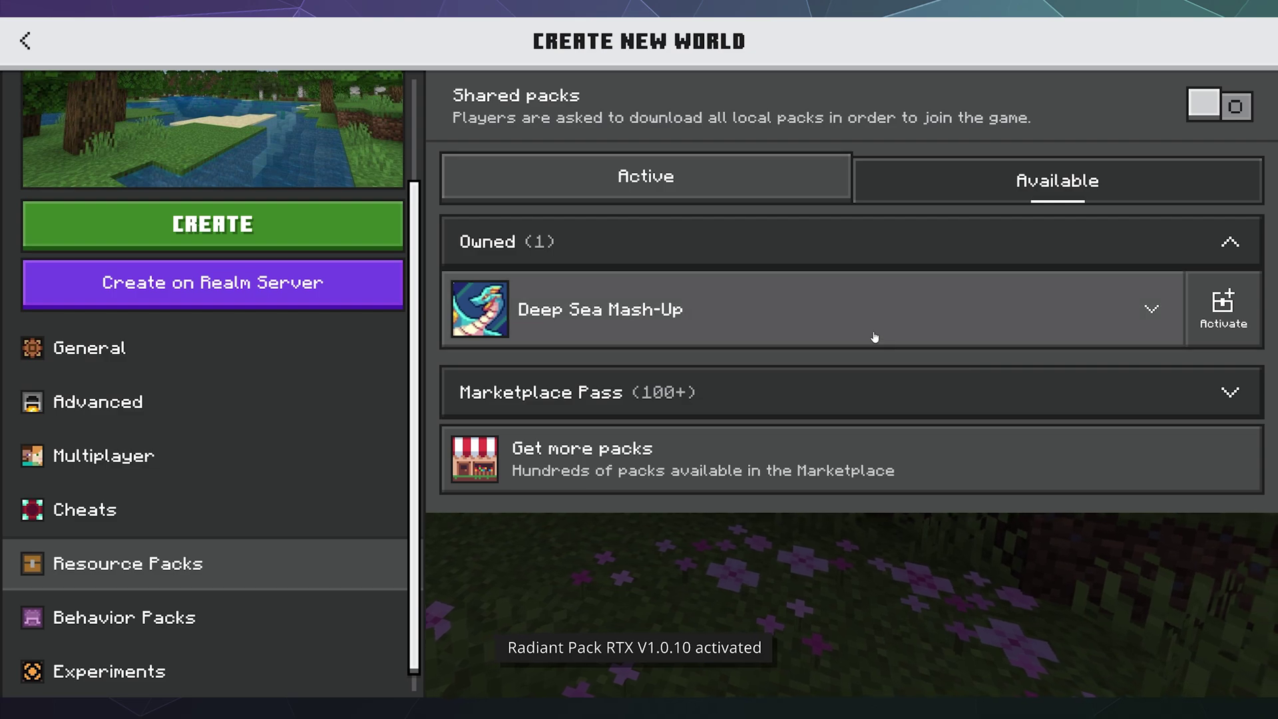
Step: Review the settings of the active Radiant Pack RTX V1.0.10, leaving its Resolution option at Fog On
{"action": "left_click", "coordinate": [697, 182]}
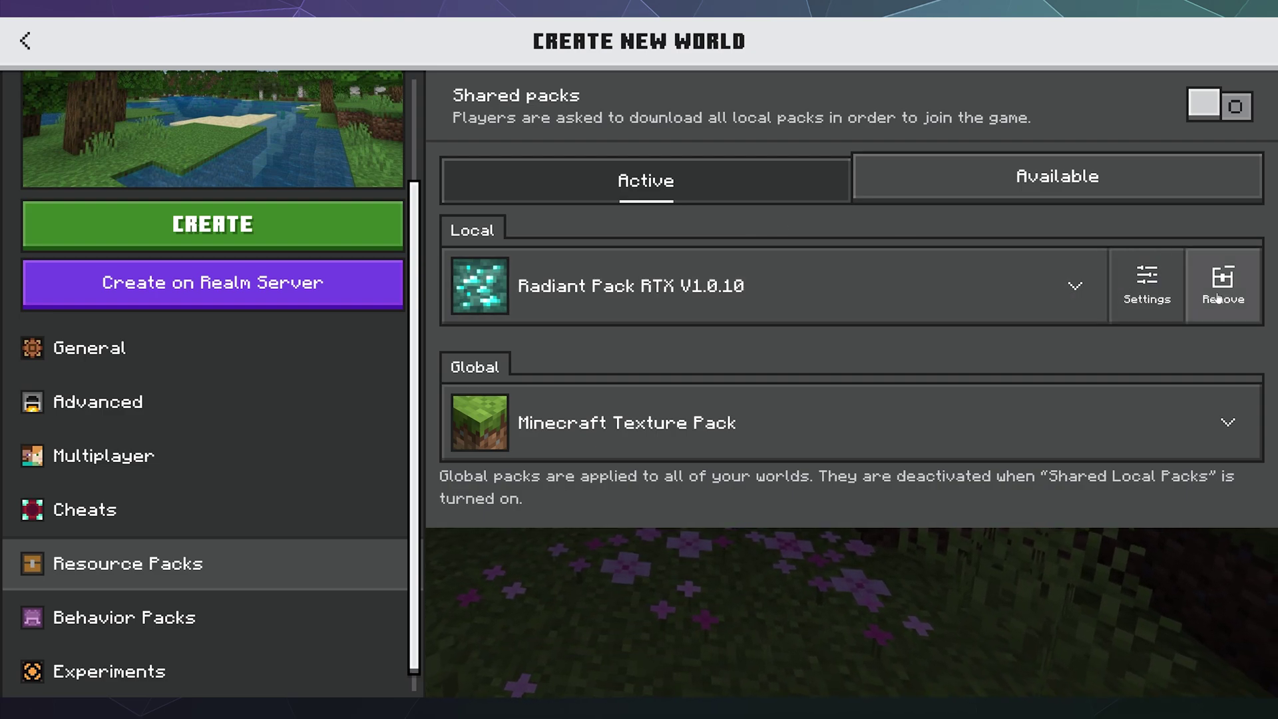
{"action": "left_click", "coordinate": [1140, 286]}
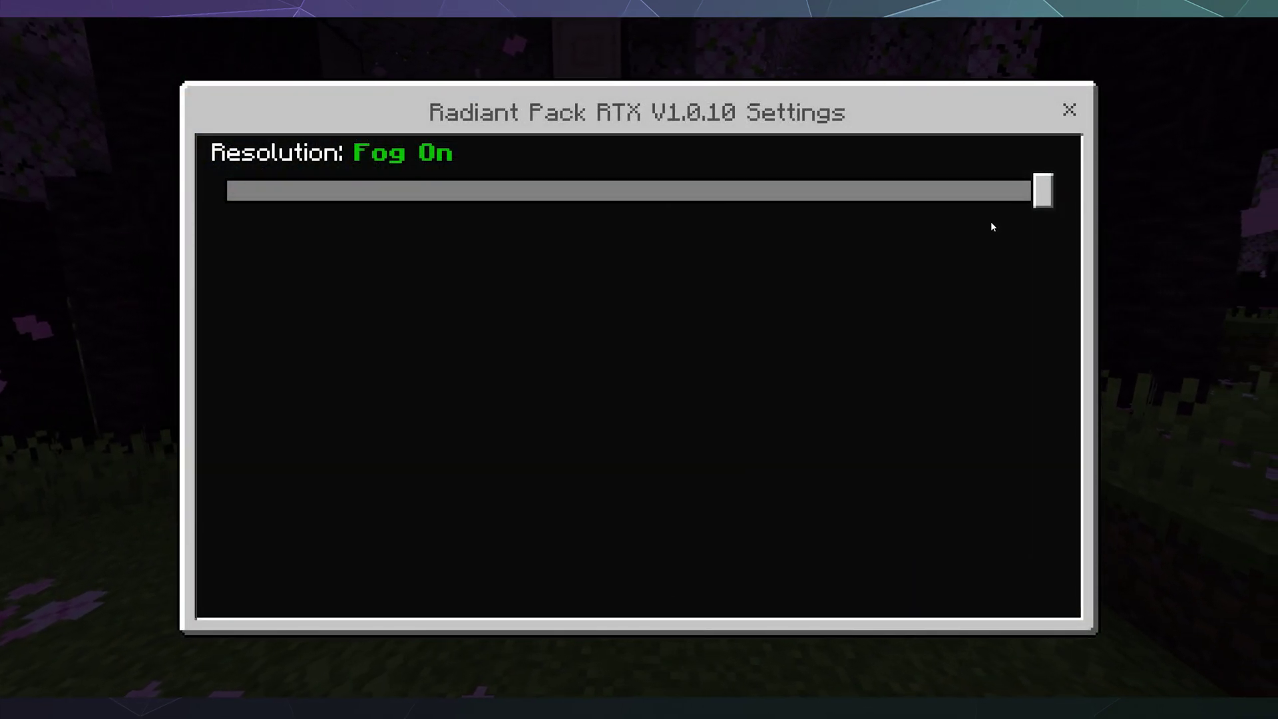
{"action": "left_click_drag", "start_coordinate": [998, 191], "coordinate": [1094, 159]}
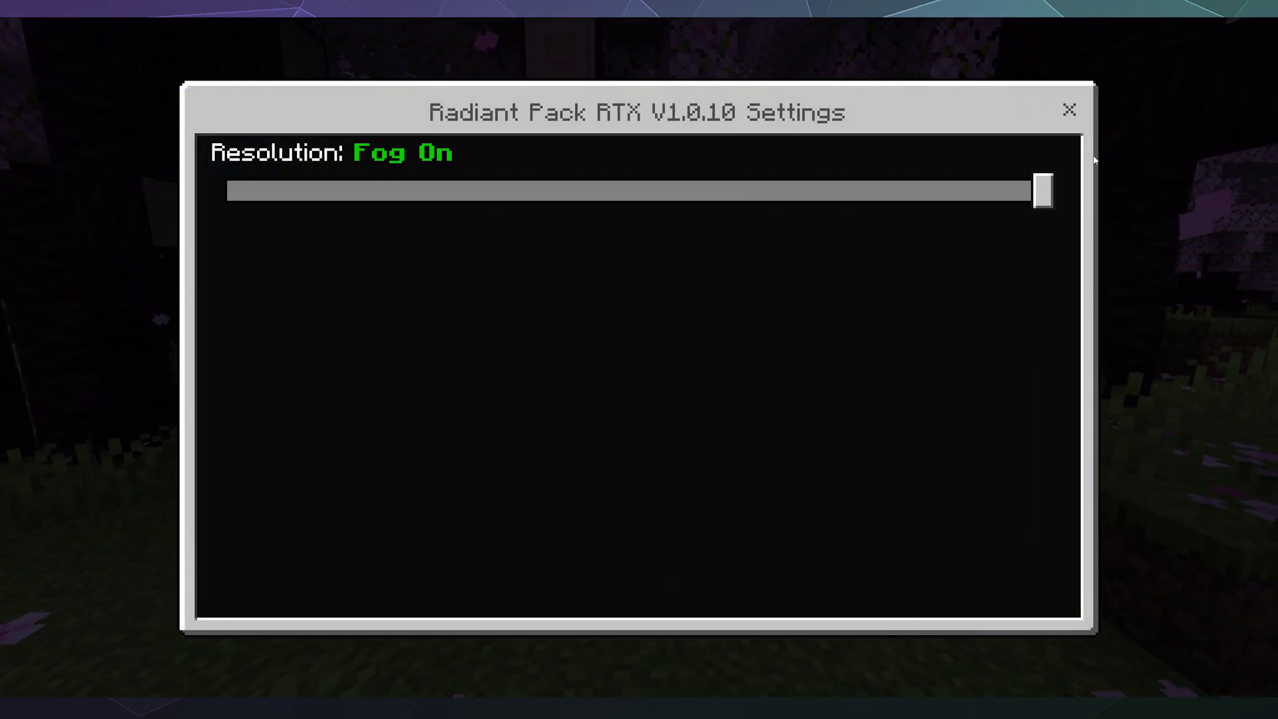
{"action": "left_click", "coordinate": [1069, 110]}
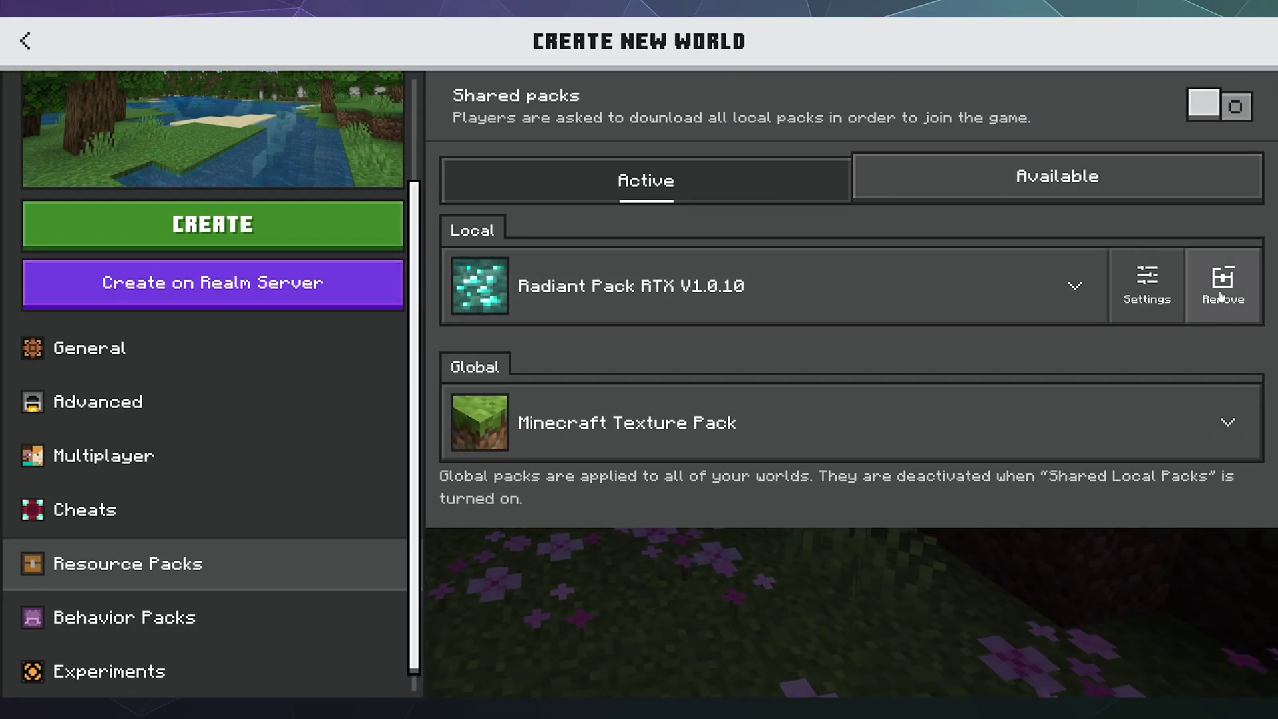
Step: Look through the available resource packs, including the Marketplace Pass section, and collapse that section again
{"action": "left_click", "coordinate": [1098, 186]}
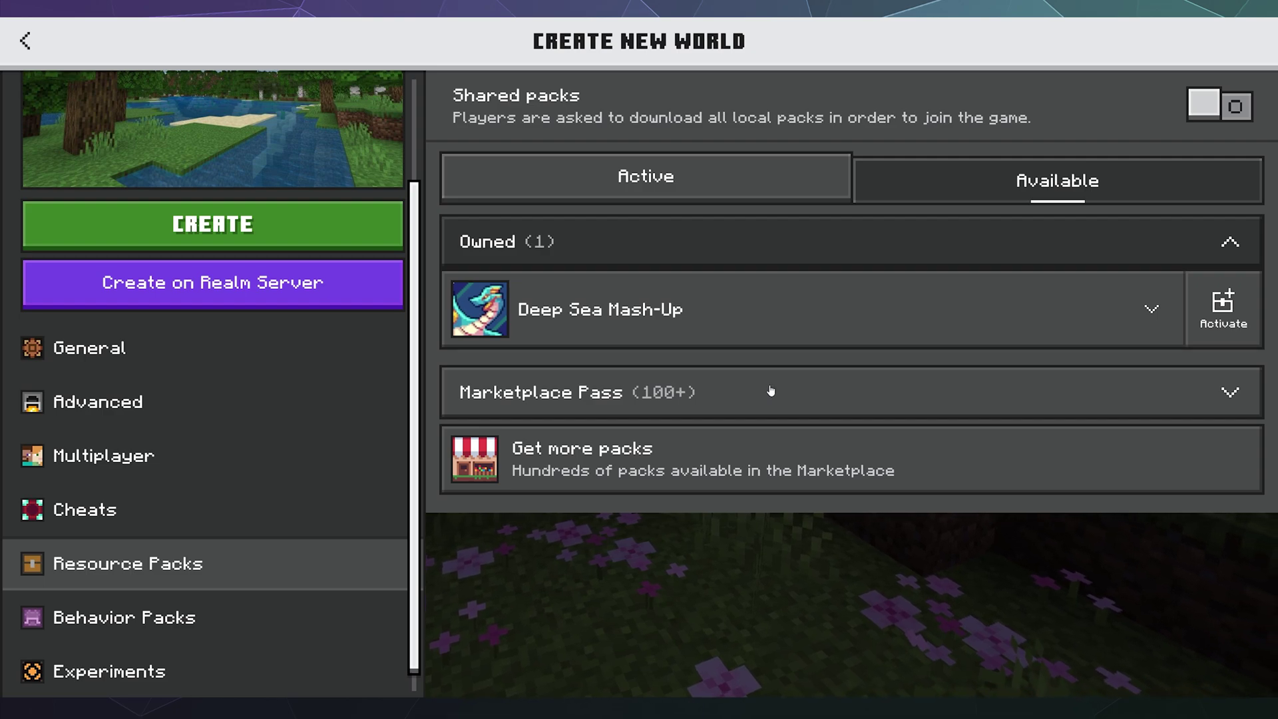
{"action": "left_click", "coordinate": [769, 386]}
{"action": "scroll", "coordinate": [705, 433], "scroll_direction": "down", "scroll_amount": 3}
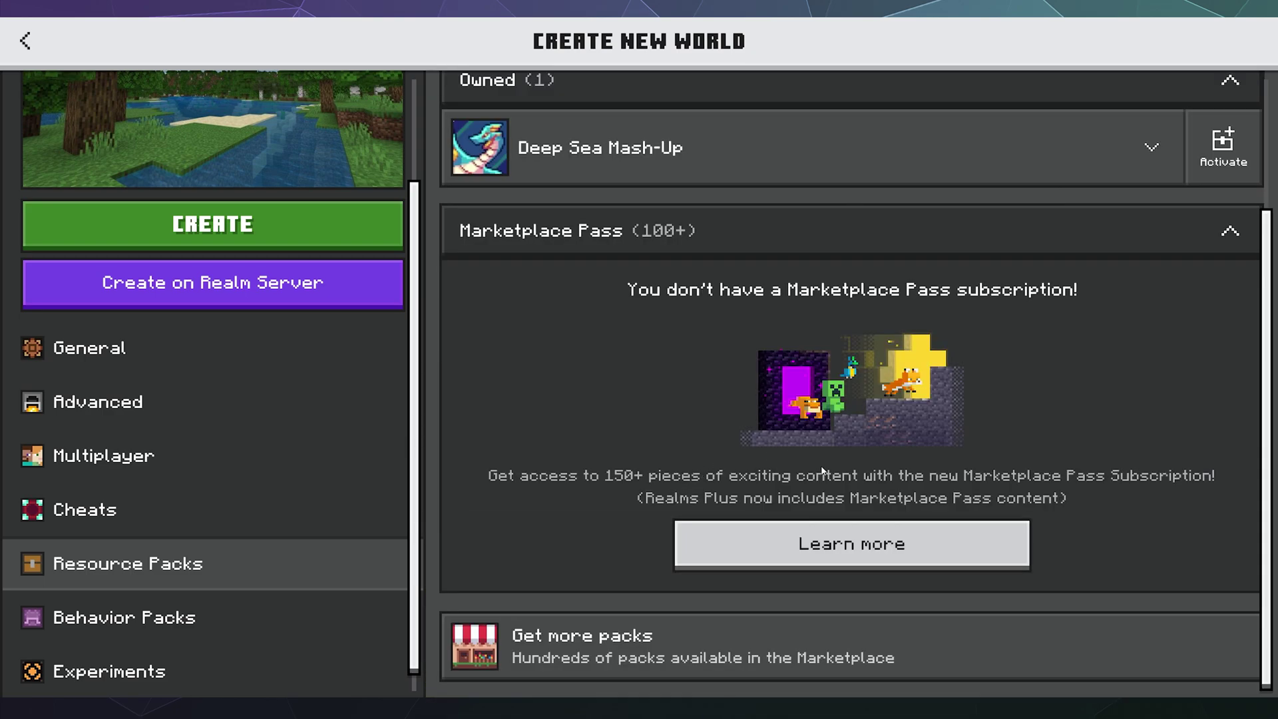
{"action": "left_click", "coordinate": [579, 233]}
{"action": "left_click", "coordinate": [583, 398]}
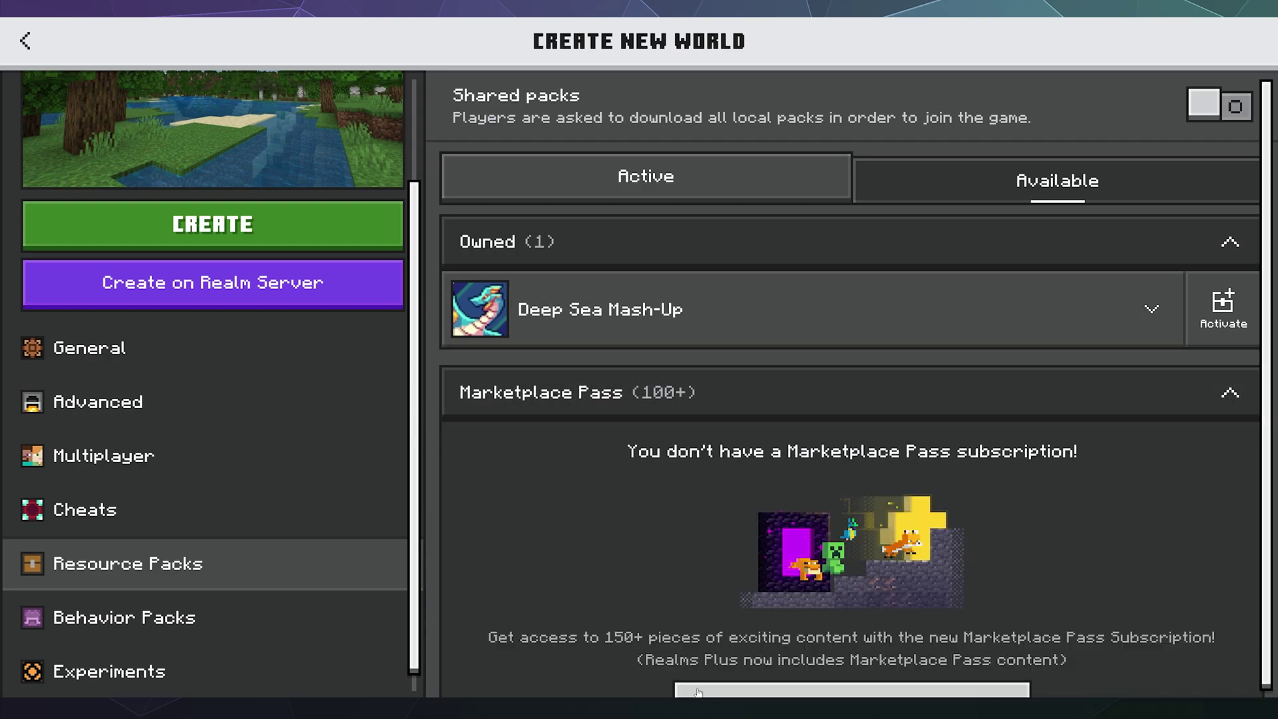
{"action": "left_click", "coordinate": [584, 399]}
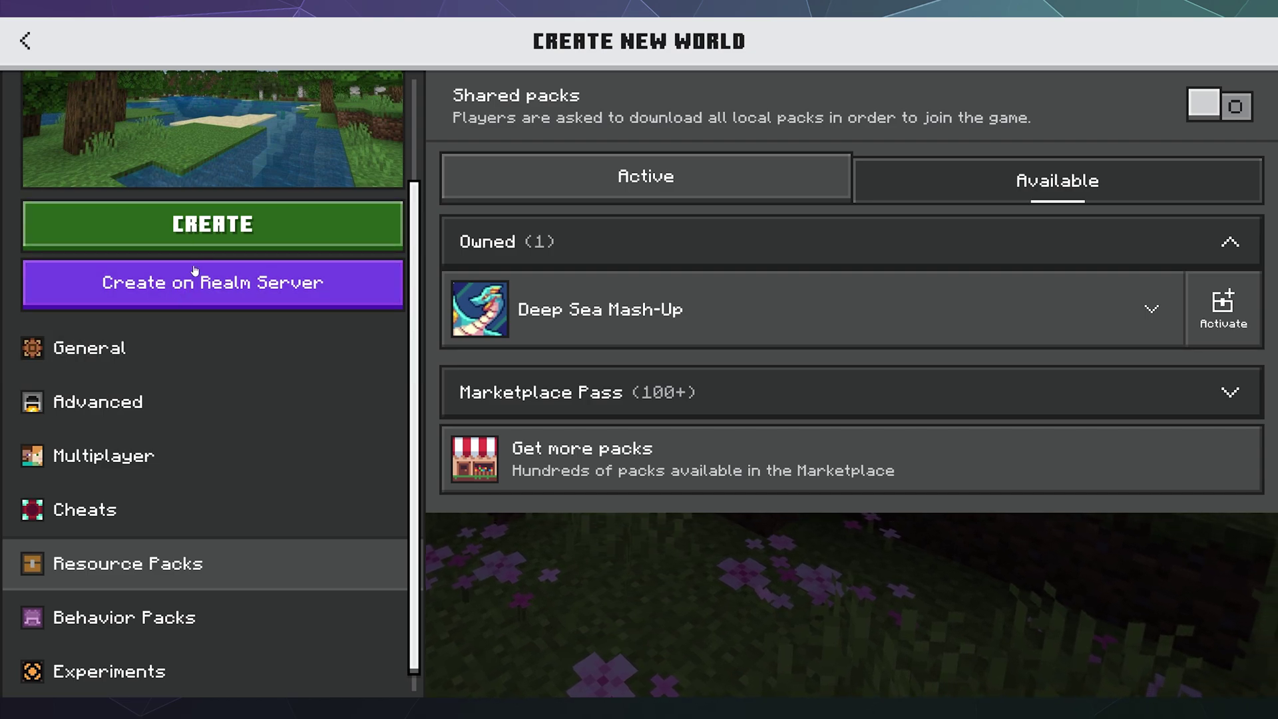
Step: Try the Creative game mode, return to Survival, and create the world
{"action": "left_click", "coordinate": [197, 354]}
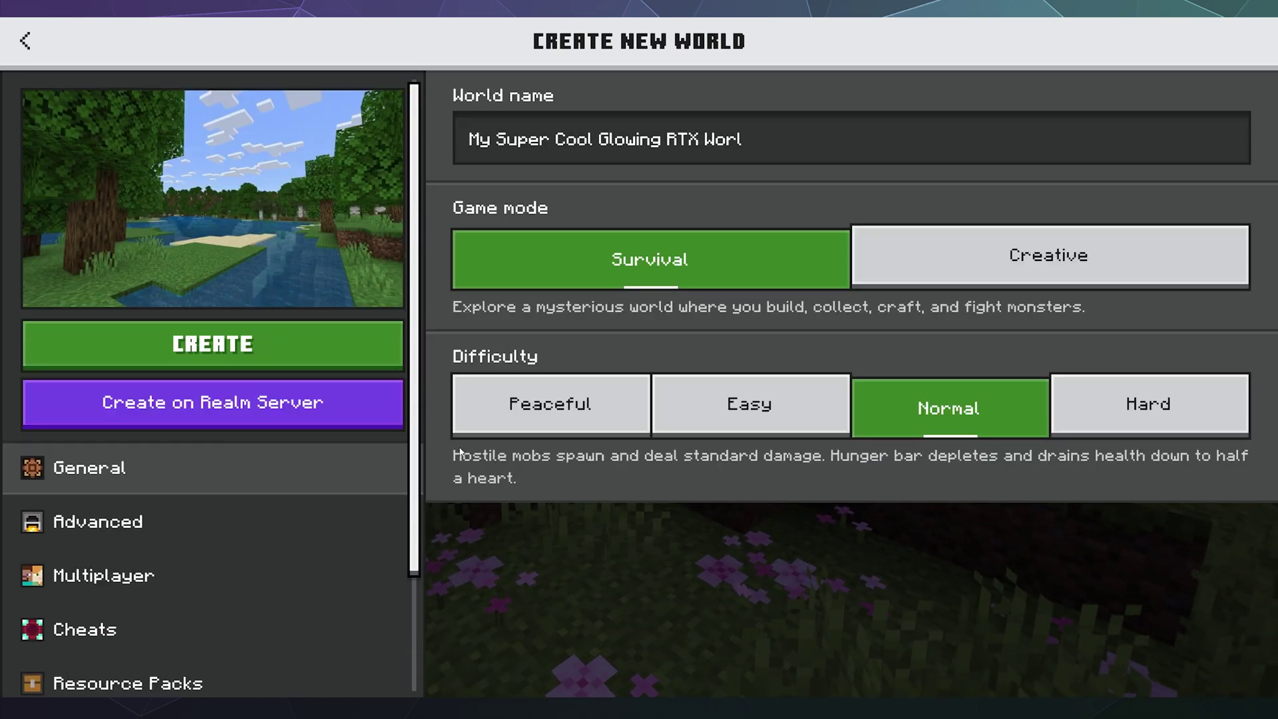
{"action": "left_click", "coordinate": [912, 256]}
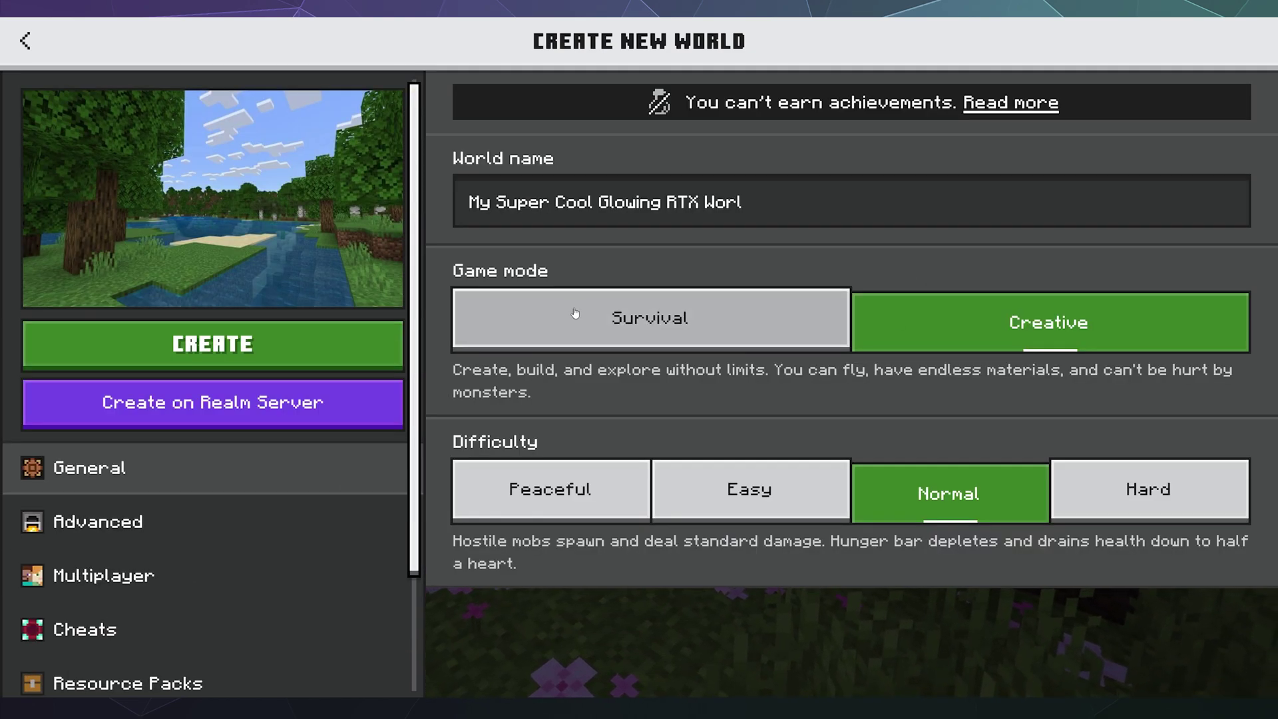
{"action": "left_click", "coordinate": [328, 360]}
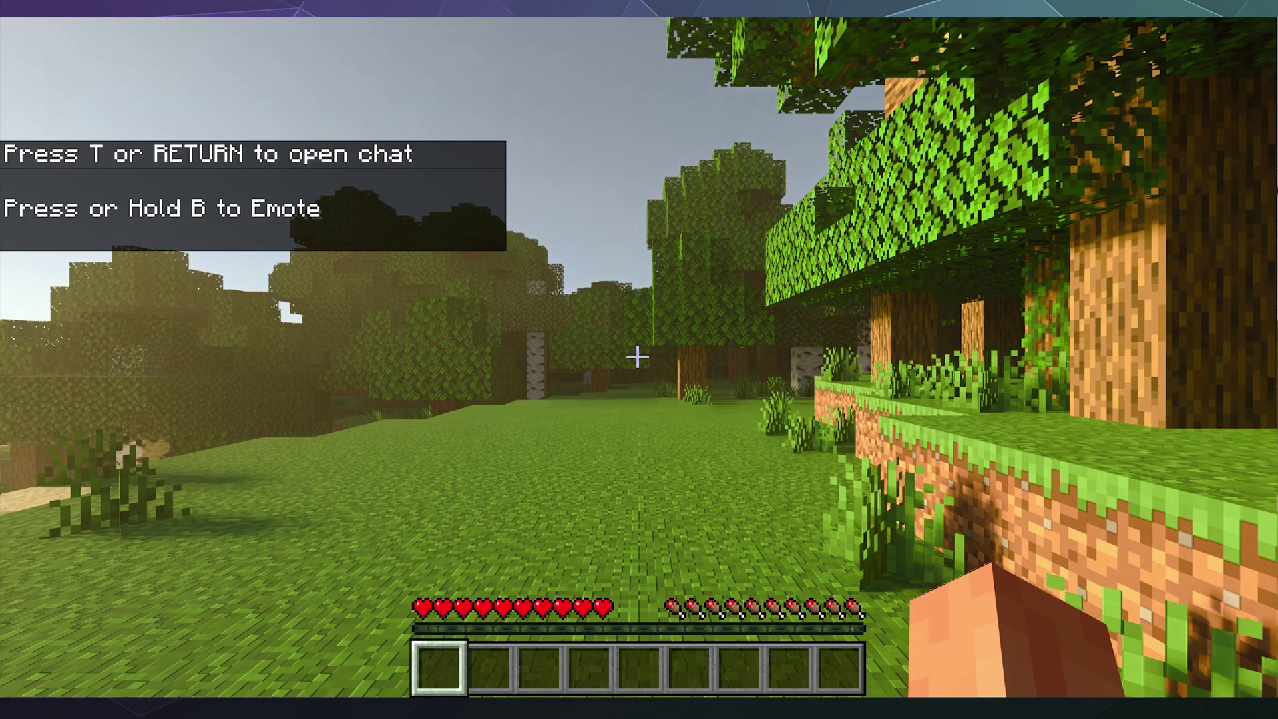
Step: Walk across the grass into the forest to examine the lighting and shadows on the terrain and trees
{"action": "key", "text": "w"}
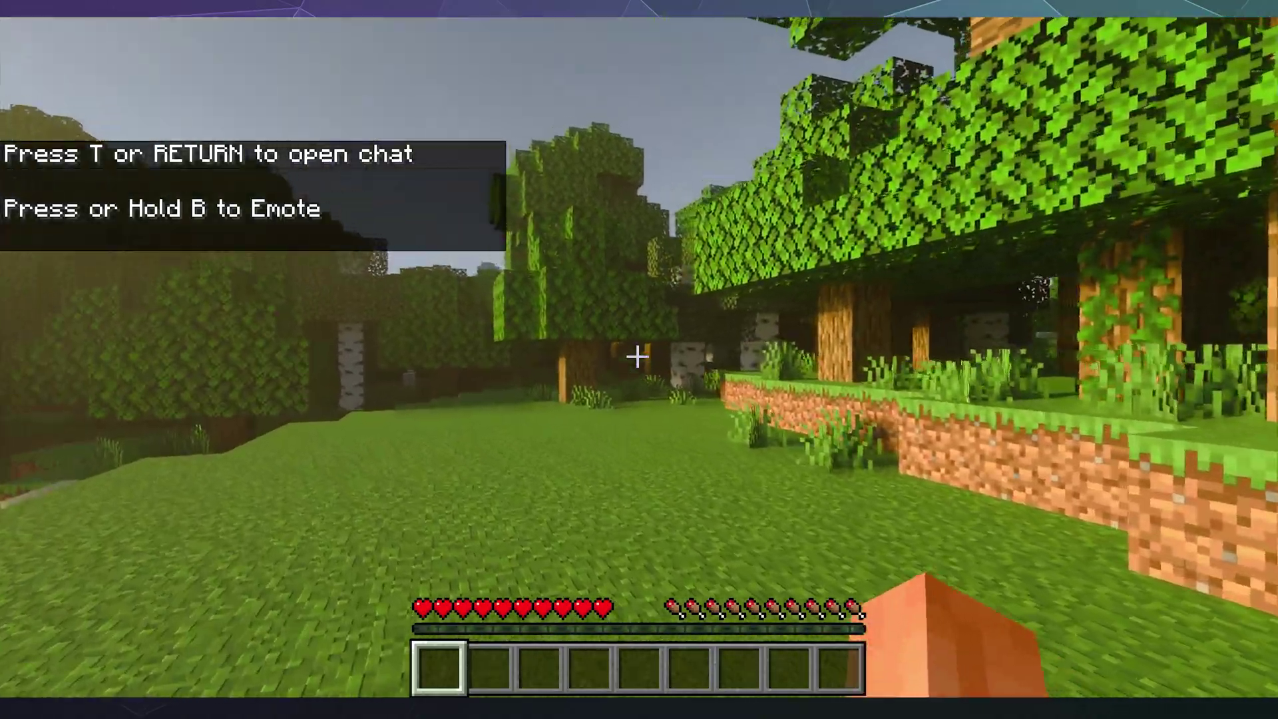
{"action": "key", "text": "w"}
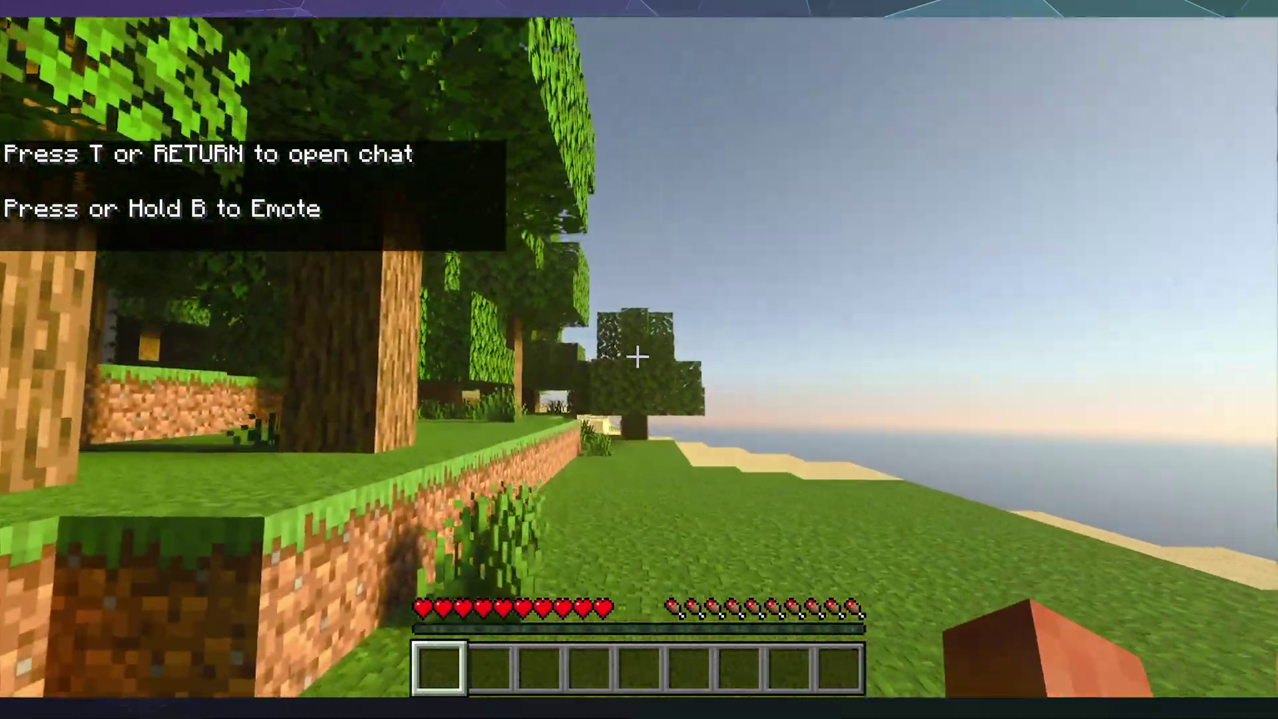
{"action": "key", "text": "w"}
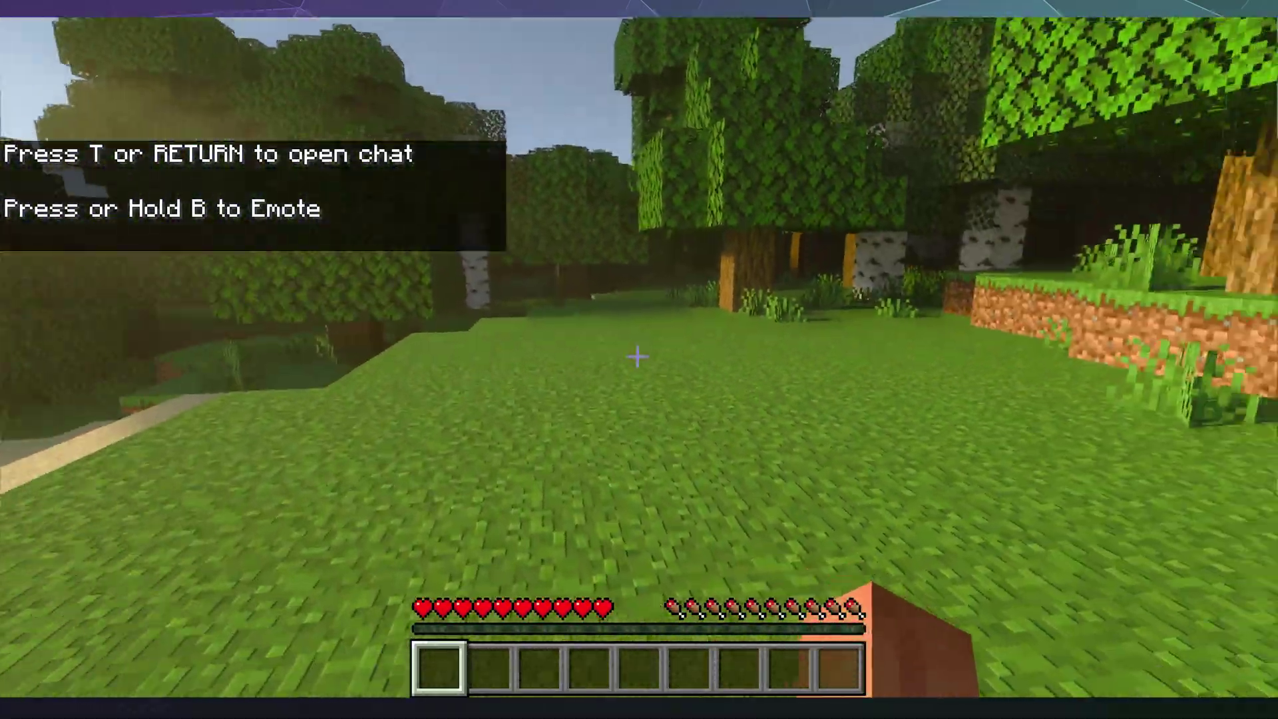
{"action": "key", "text": "w"}
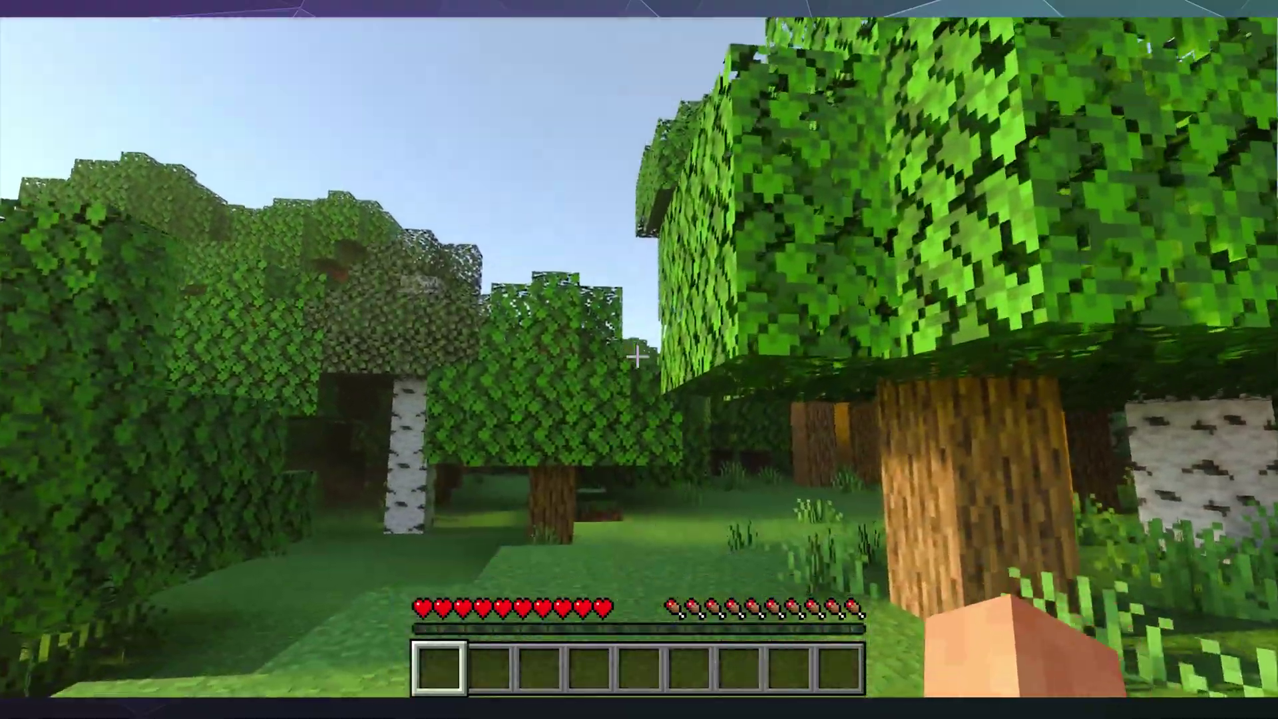
{"action": "key", "text": "w"}
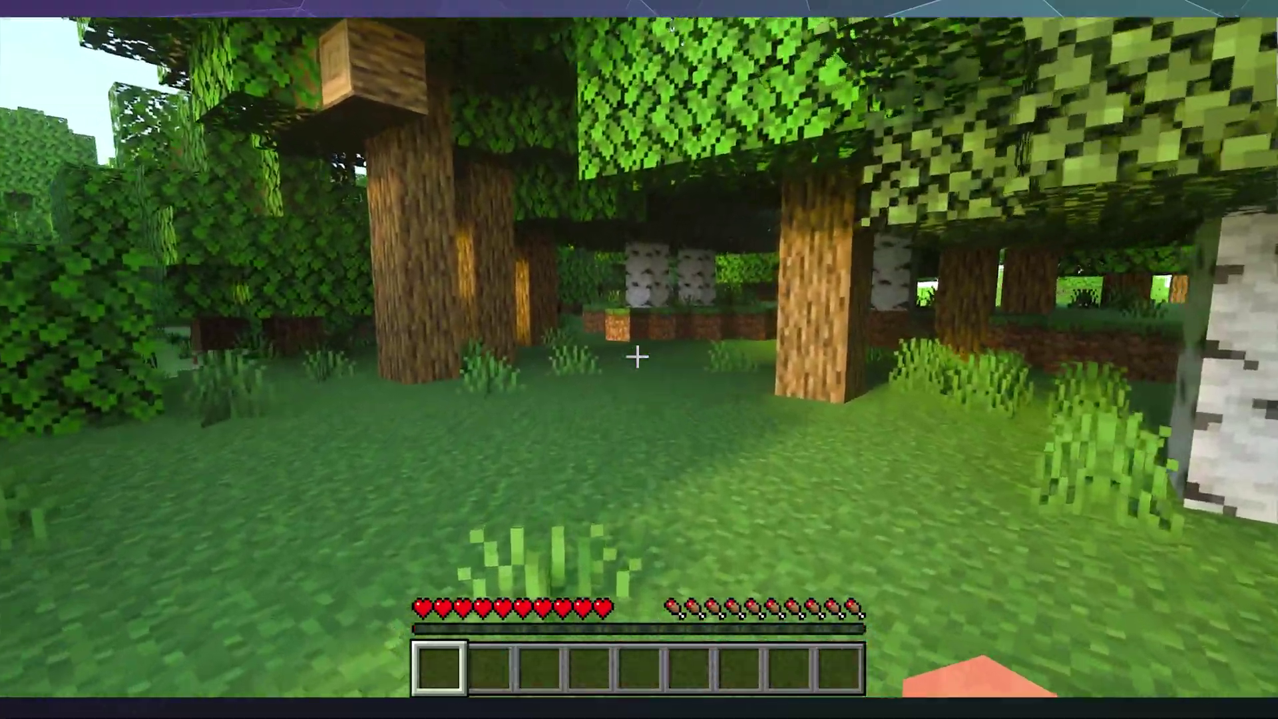